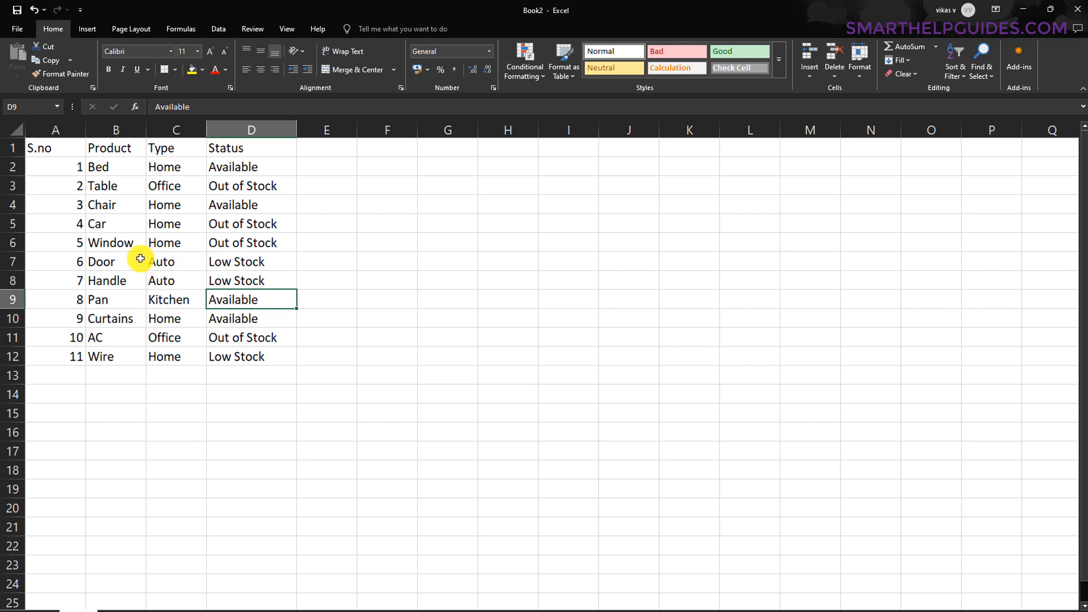
Convert the product data in A1:D12 into a table with headers.
left_click_drag(59, 166, 264, 357)
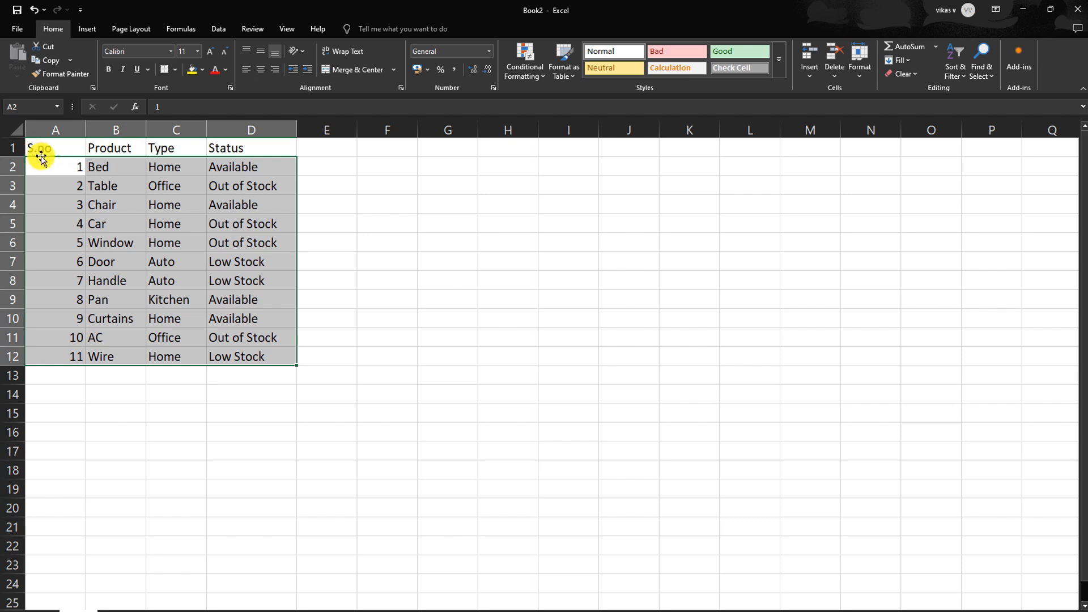
left_click_drag(61, 167, 262, 355)
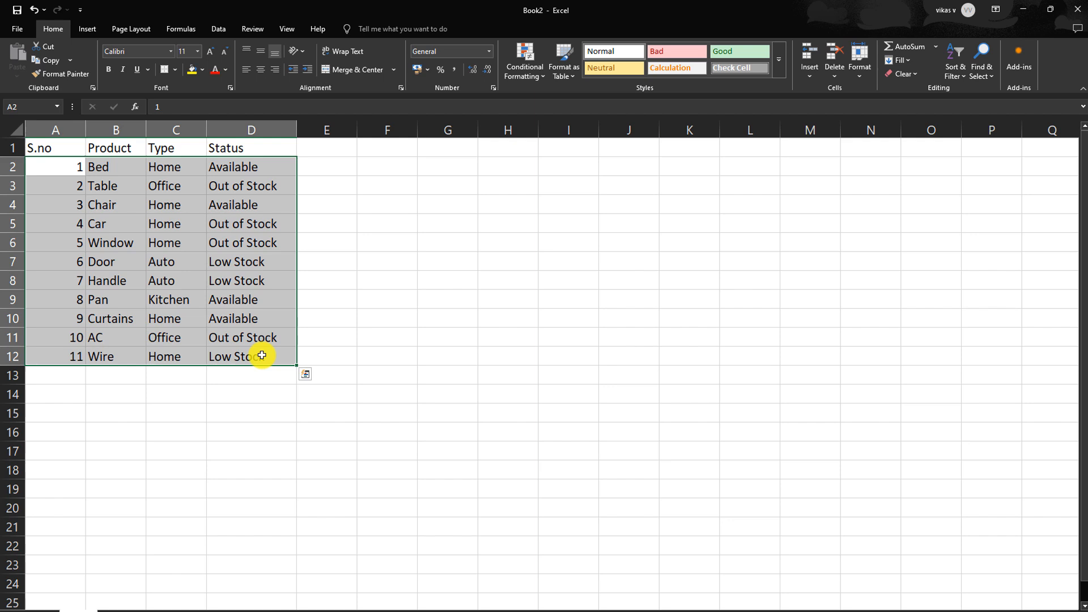
left_click(61, 167)
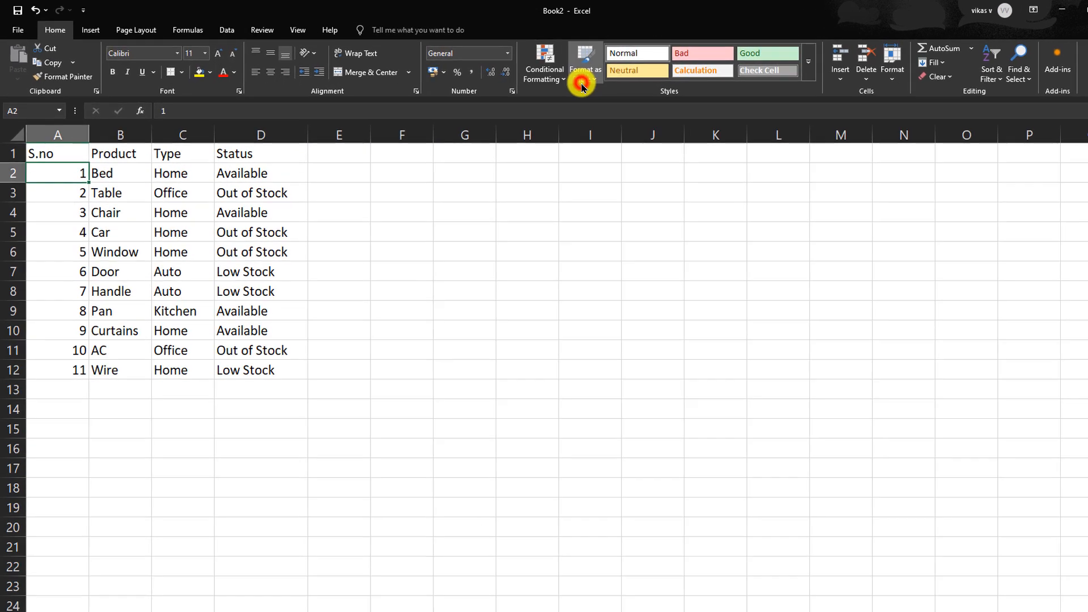
left_click(583, 86)
left_click(584, 114)
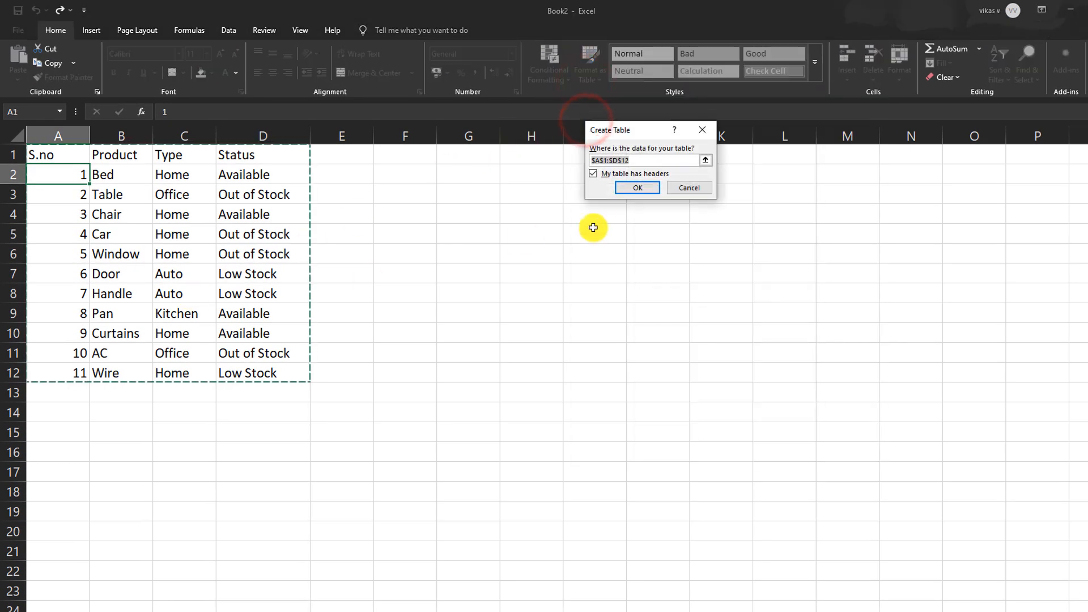
left_click(651, 189)
left_click(172, 272)
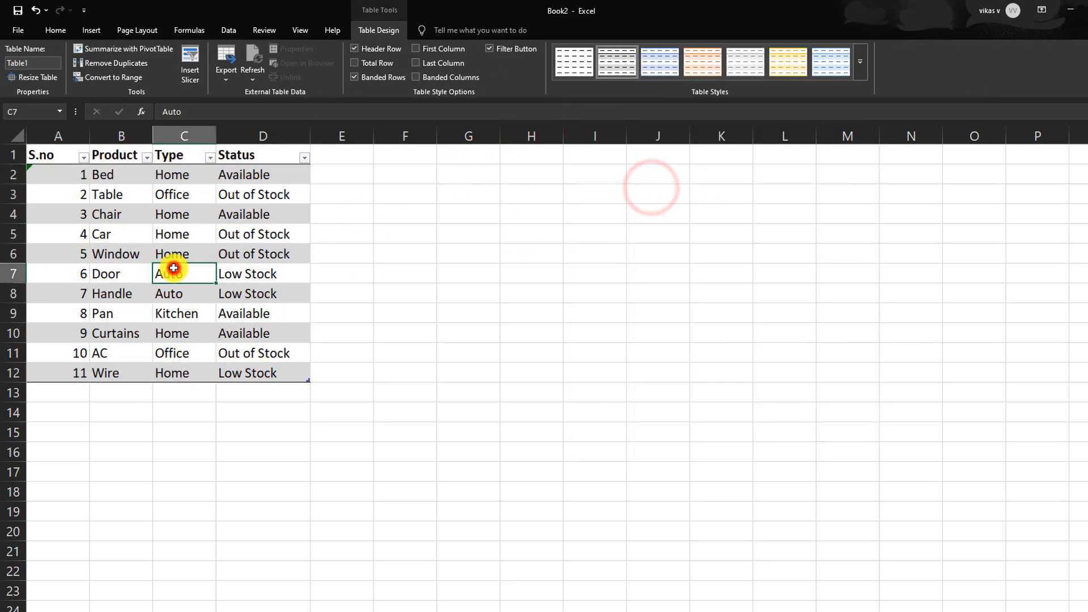
Create a formula-based conditional formatting rule for all the table's data rows with the formula =$D2="Available".
left_click(60, 179)
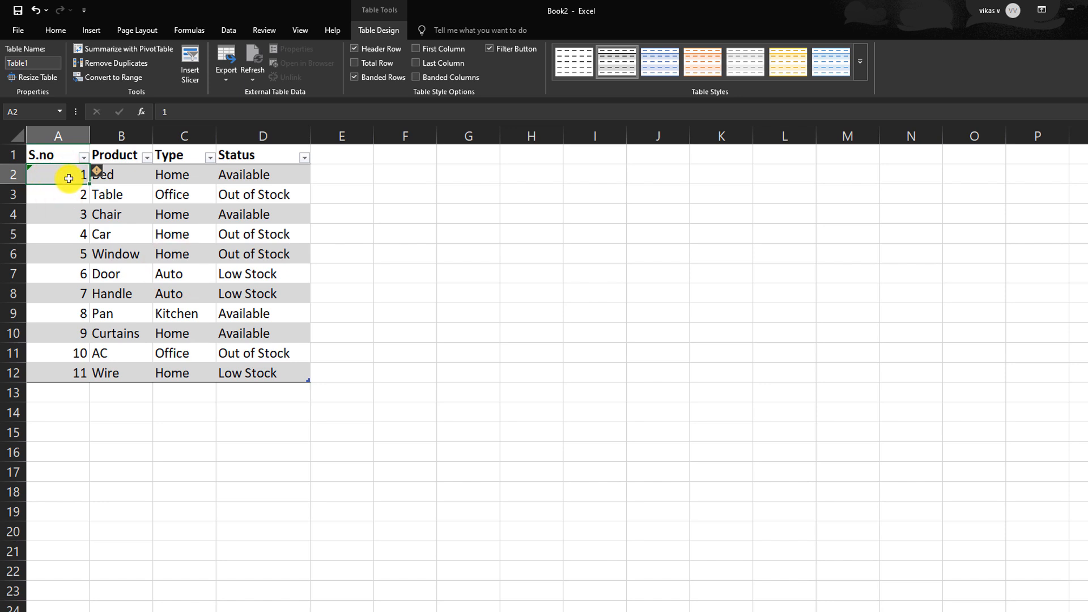
key("ctrl+a")
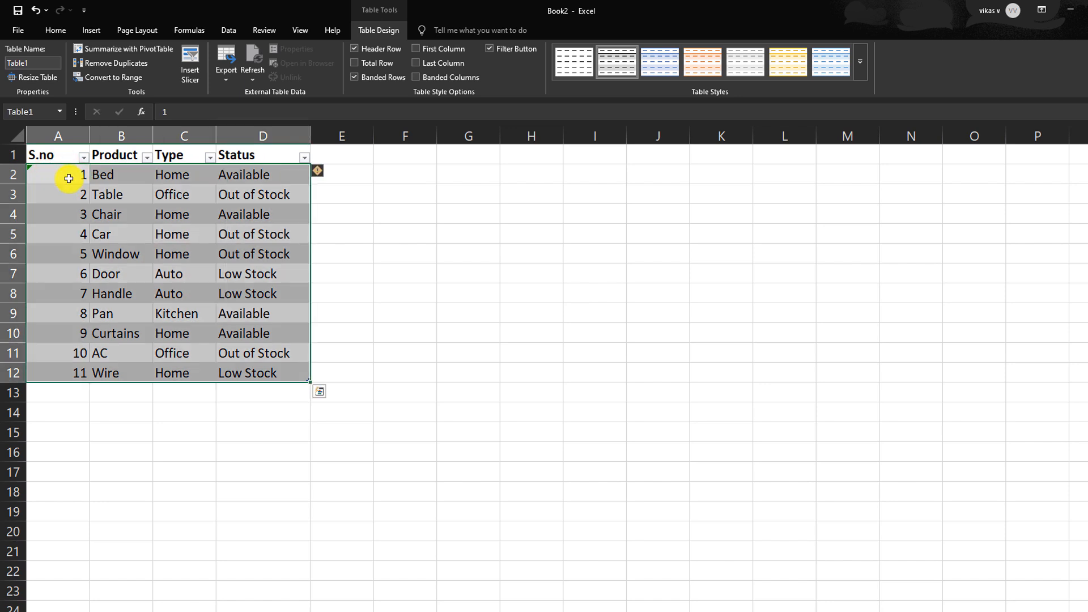
left_click(63, 30)
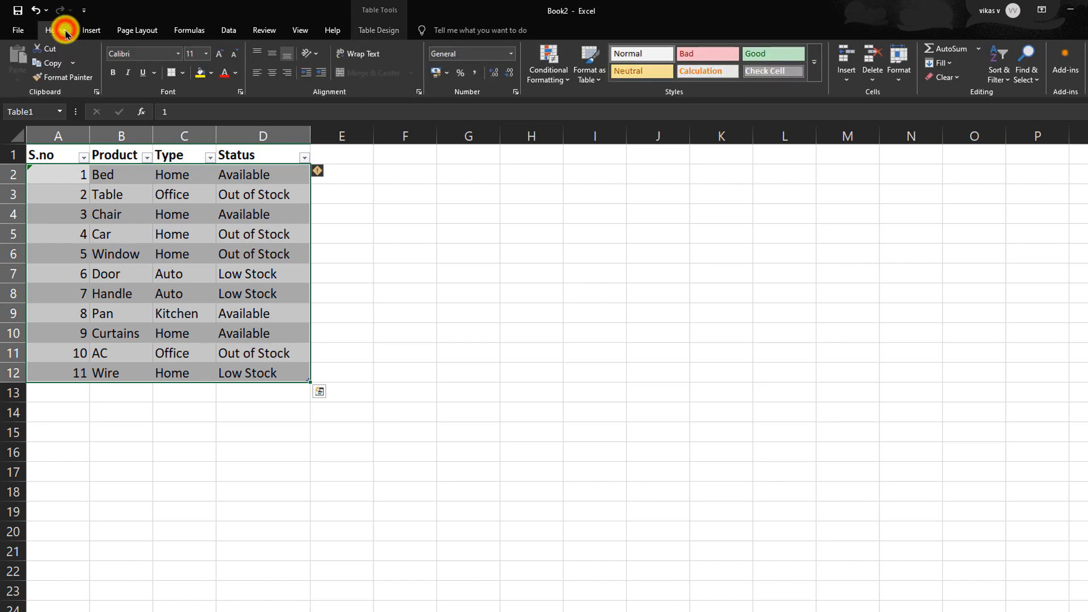
left_click(562, 82)
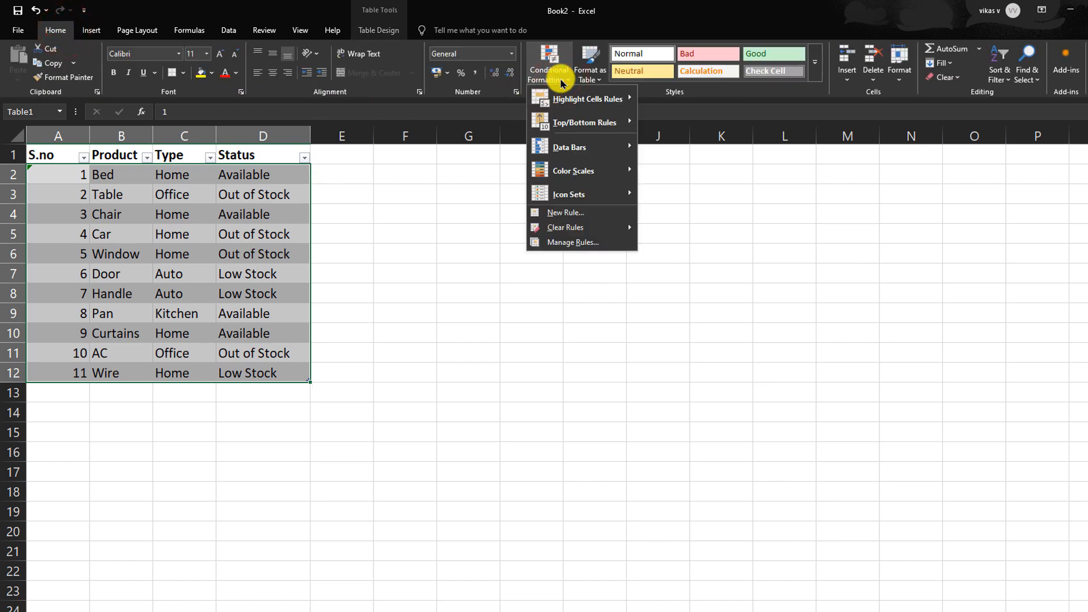
left_click(572, 213)
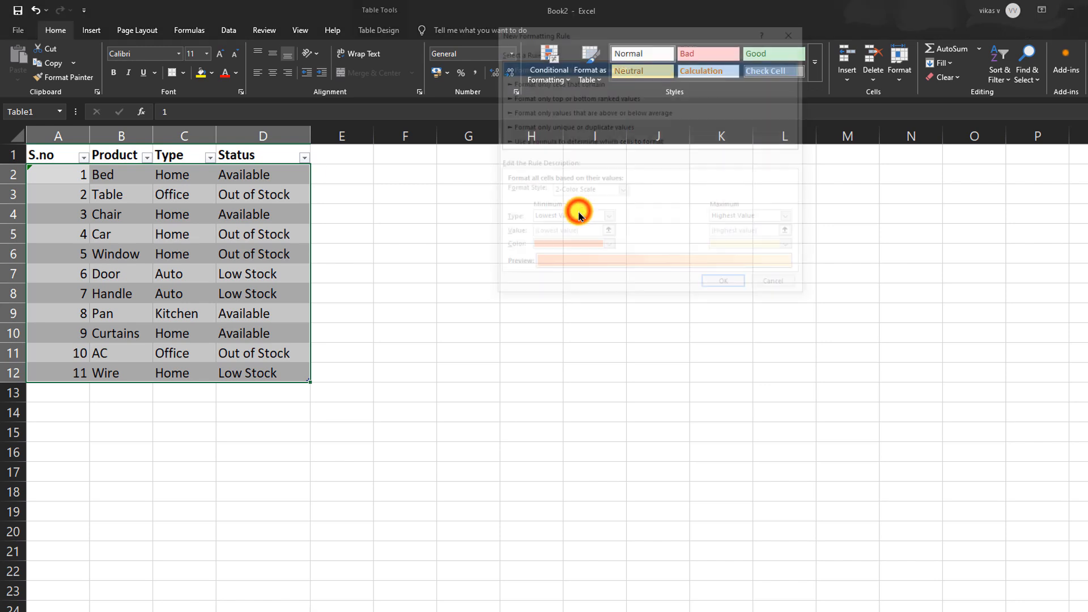
left_click(568, 142)
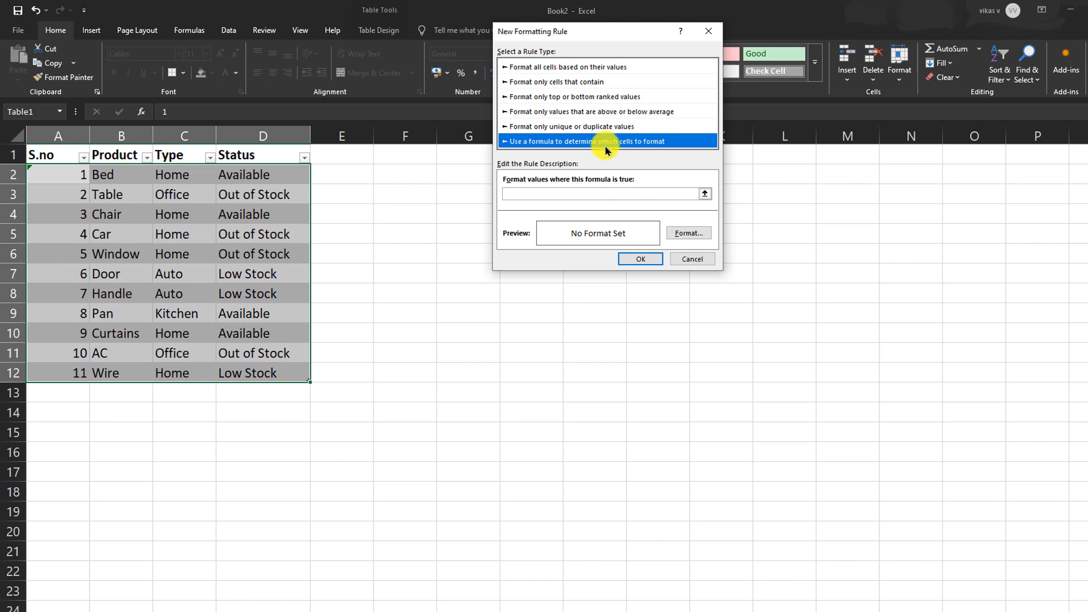
left_click(595, 194)
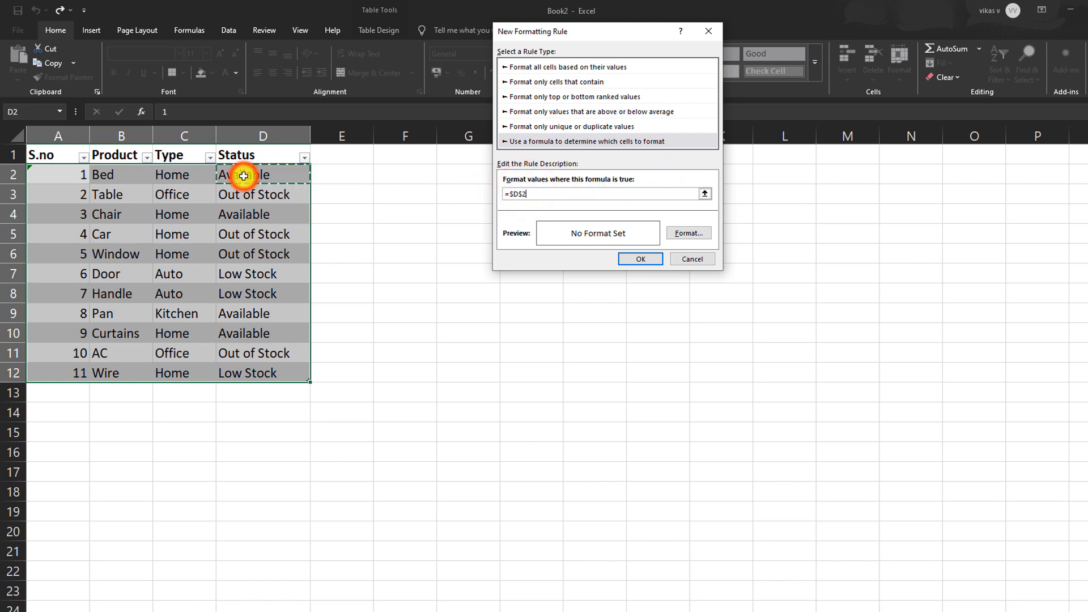
left_click(522, 200)
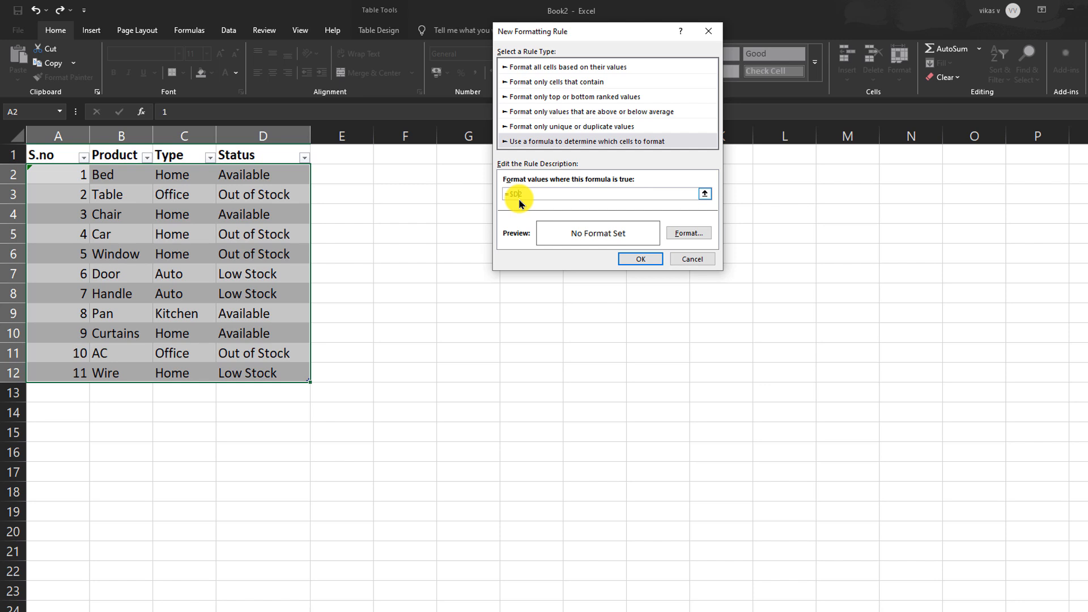
left_click(541, 197)
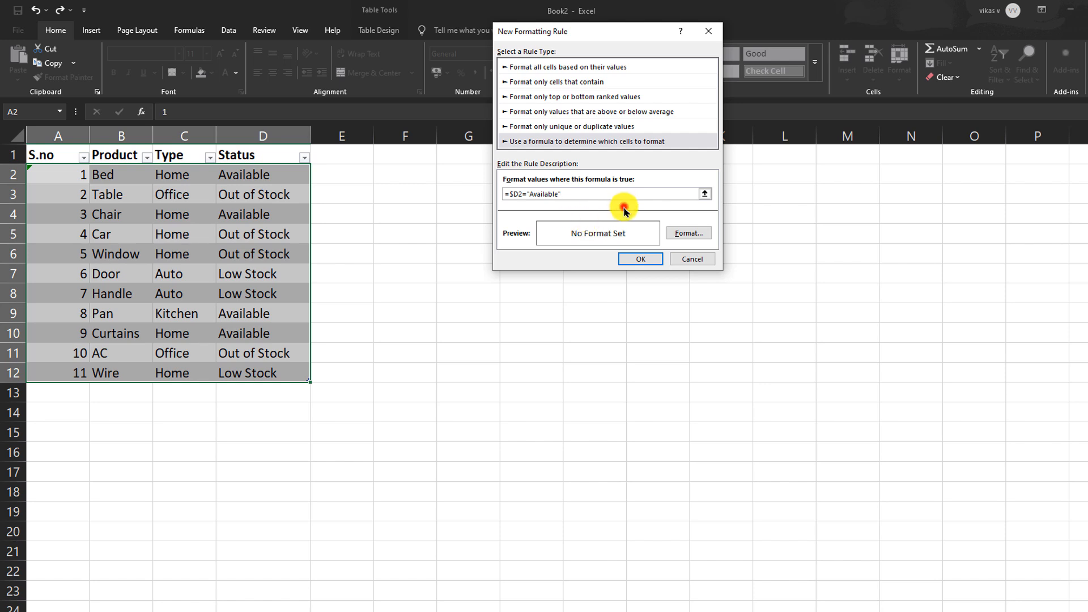
Give the "Available" rule a green fill and apply it to the table.
left_click(692, 234)
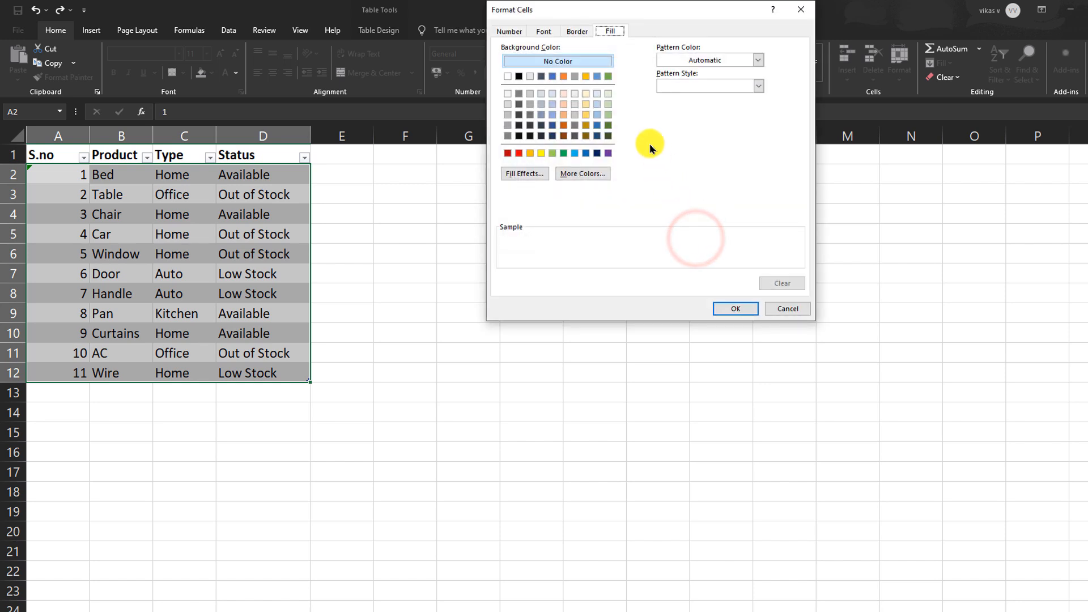
left_click(564, 154)
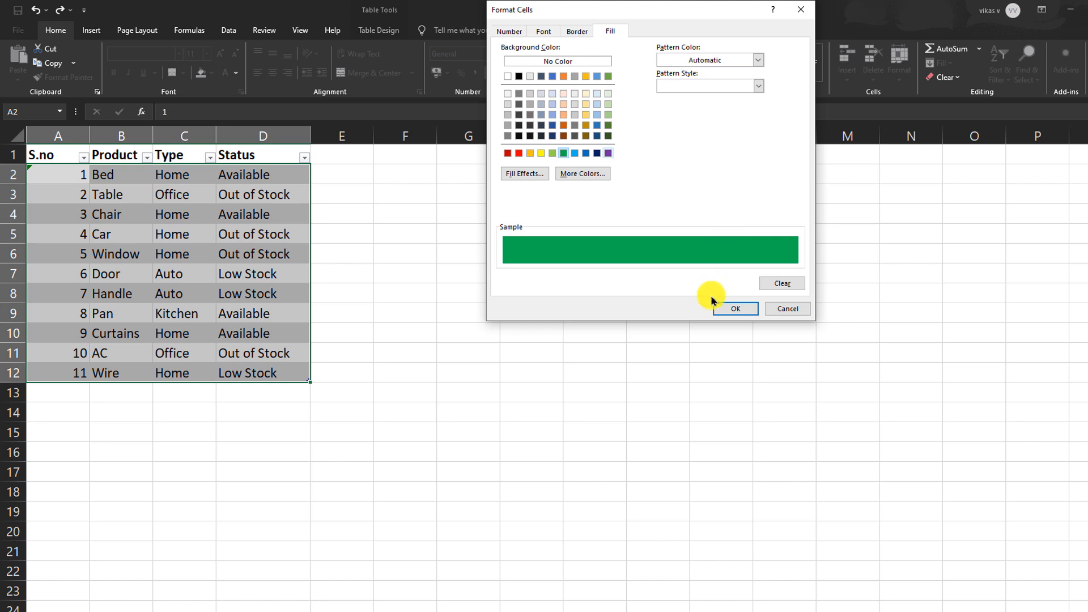
left_click(735, 308)
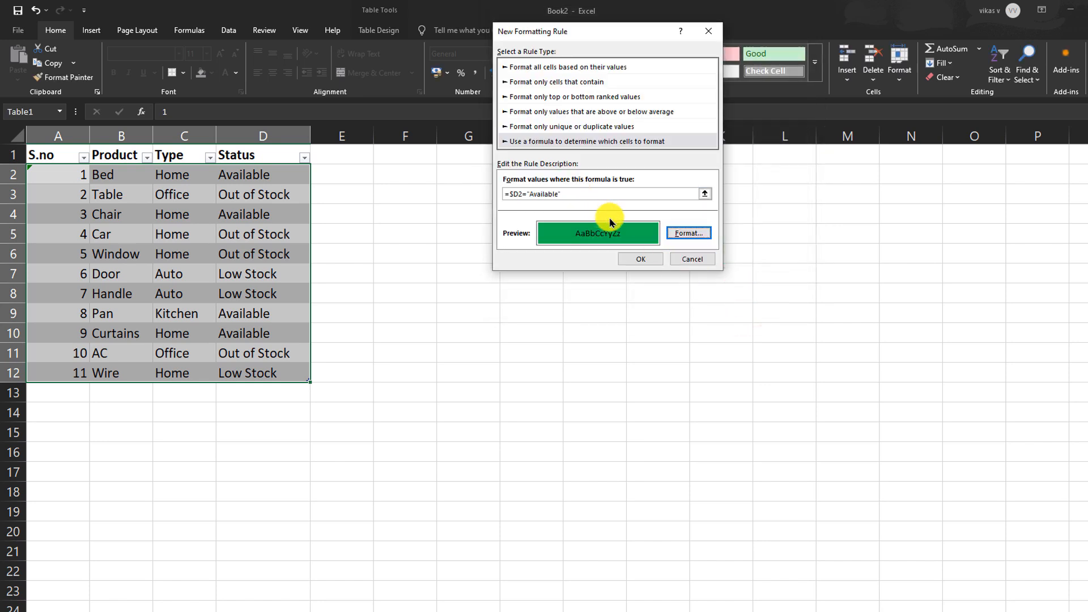
left_click(639, 258)
left_click(637, 256)
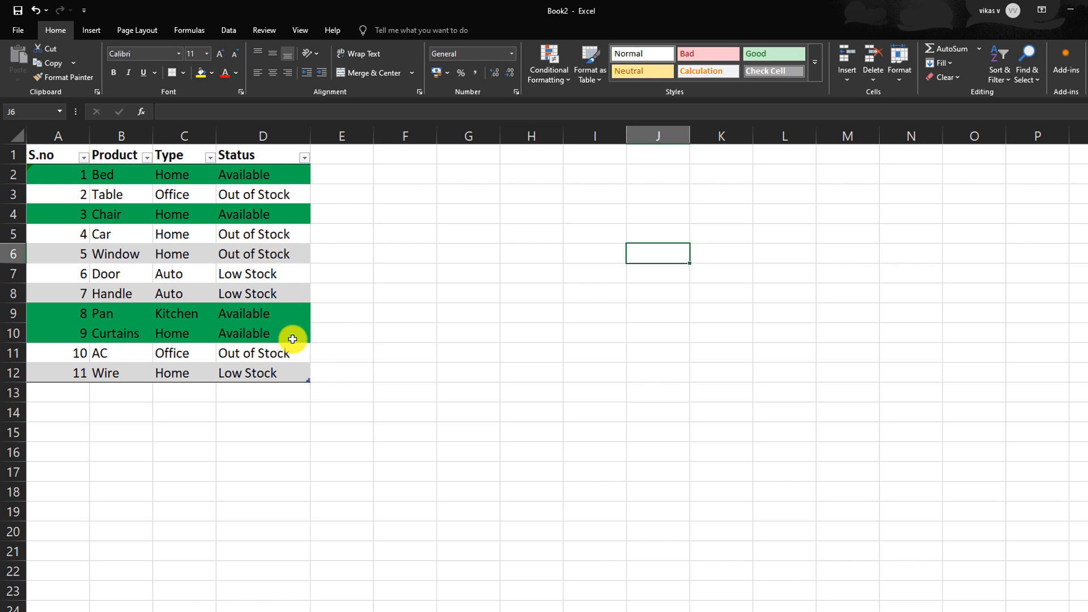
left_click(240, 271)
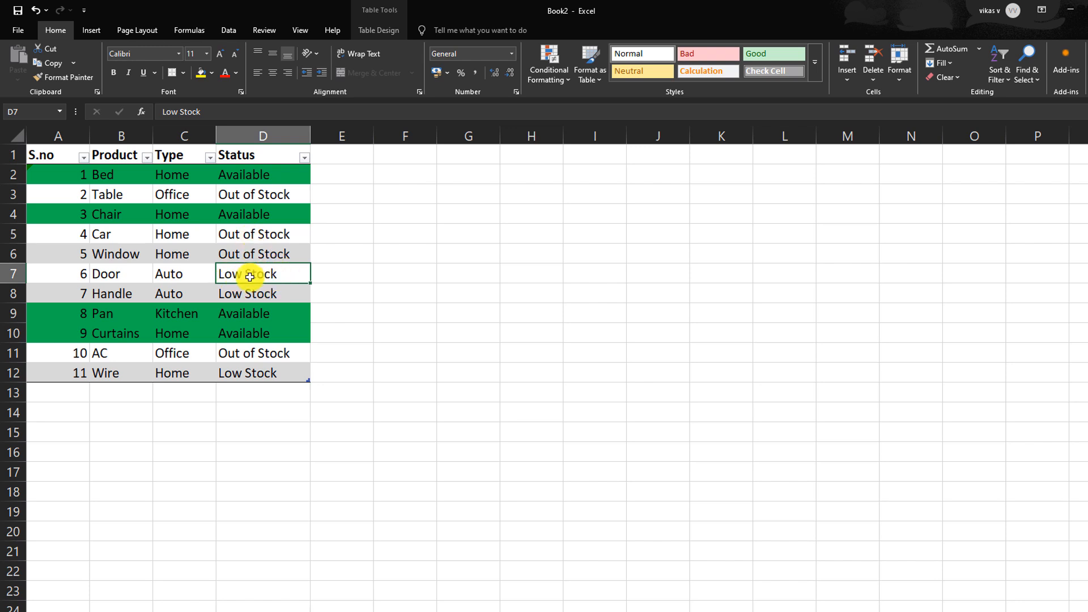
Create another formula-based conditional formatting rule for all the table's data rows with the formula =$D2="Low Stock".
left_click(59, 174)
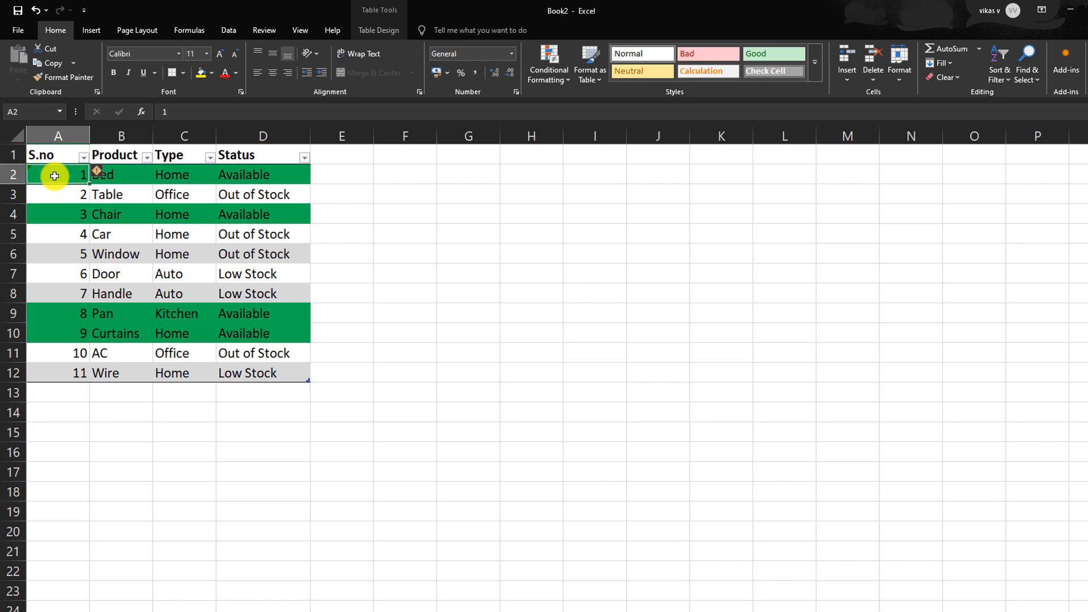
key("ctrl+a")
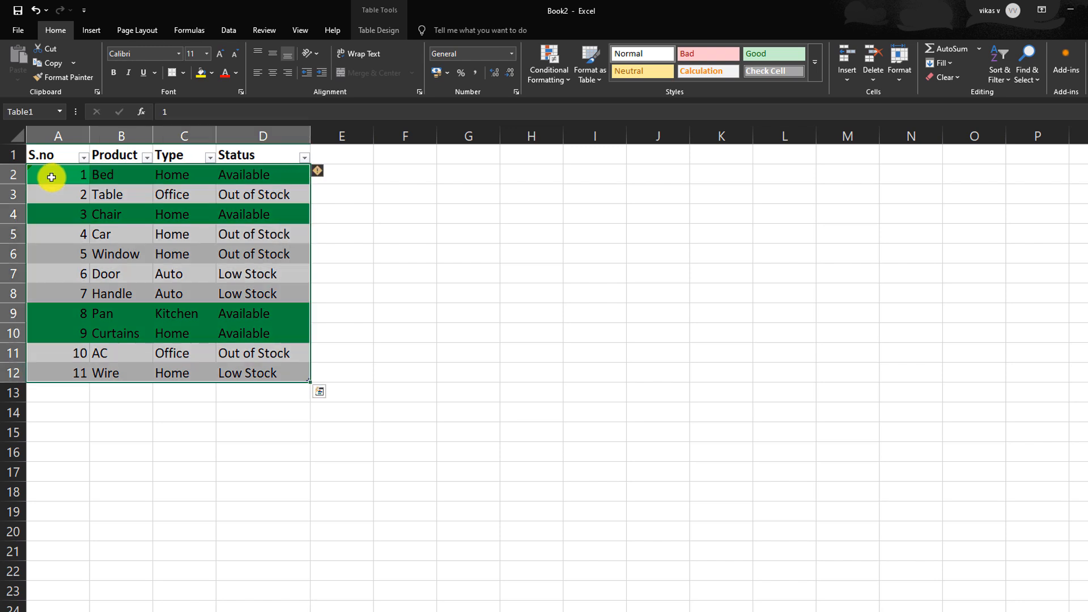
left_click(549, 68)
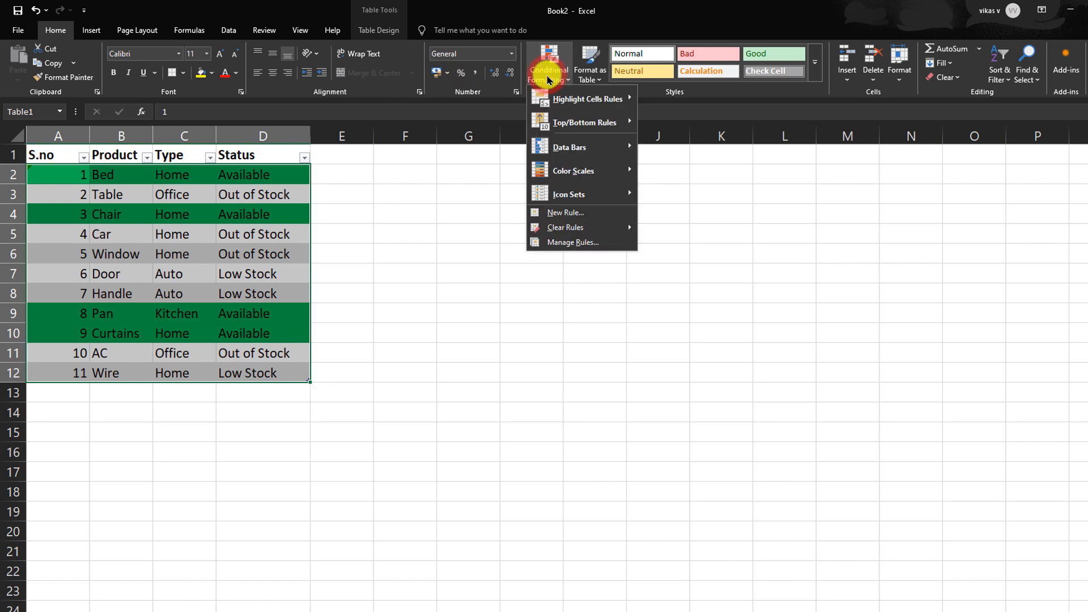
left_click(569, 213)
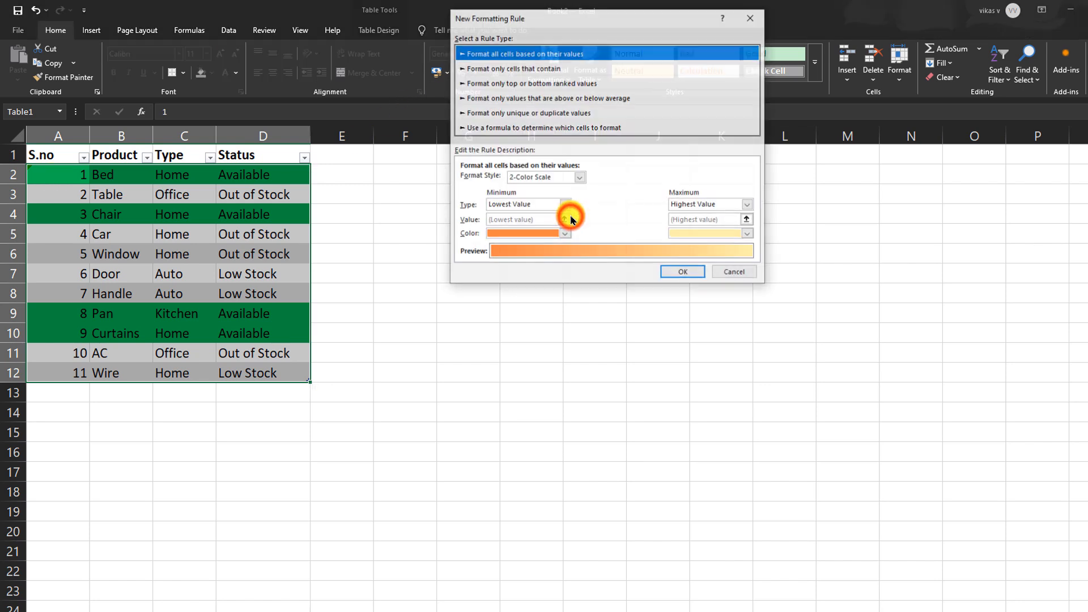
left_click(515, 128)
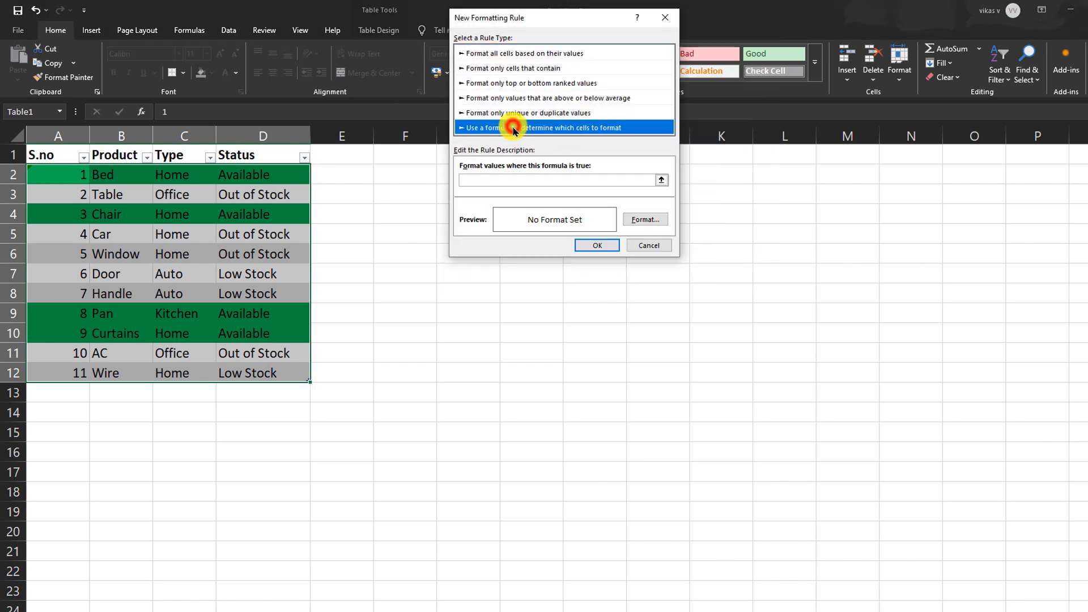
left_click(652, 180)
left_click(265, 176)
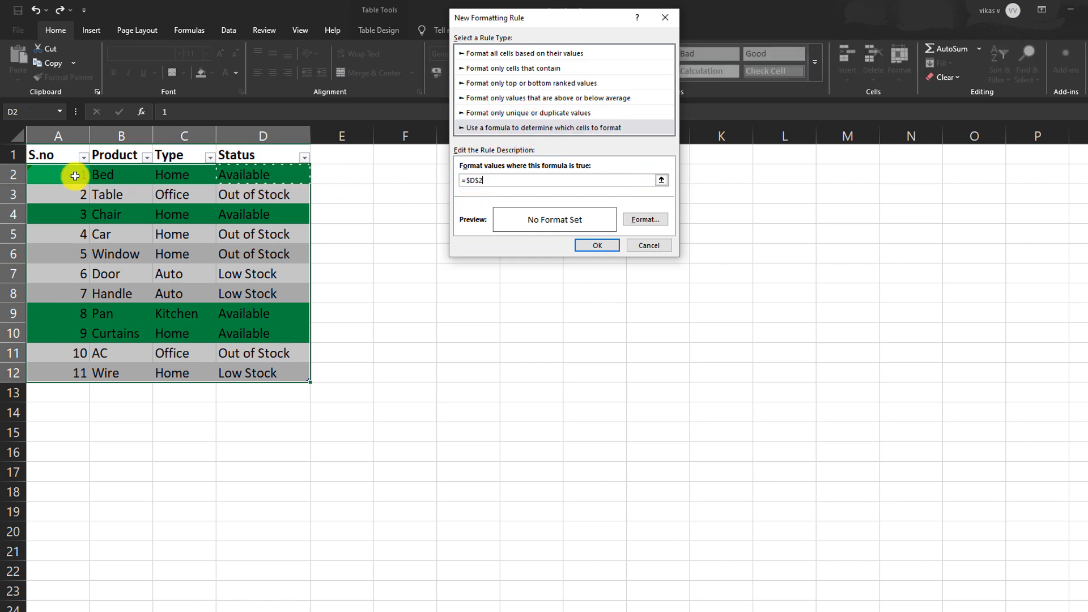
left_click(478, 181)
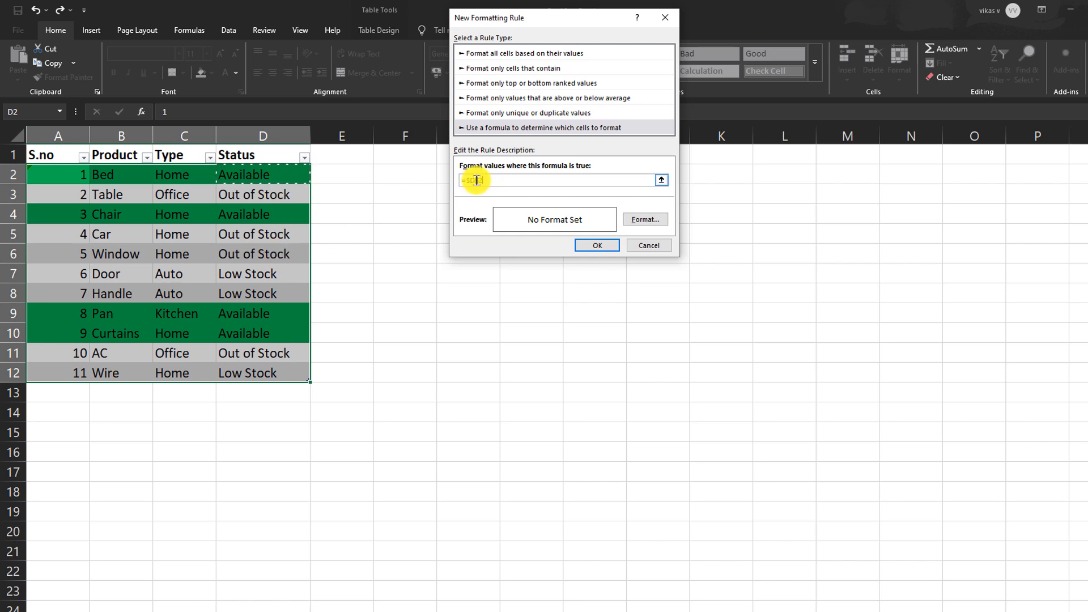
key("BackSpace")
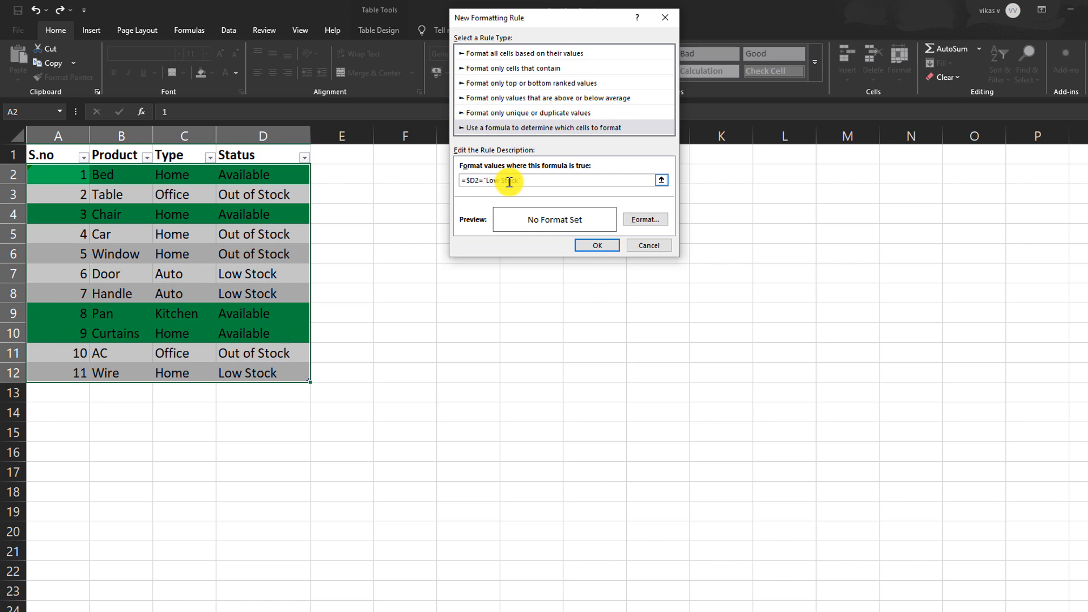
Give the "Low Stock" rule a light gold fill and apply it to the table.
left_click(635, 220)
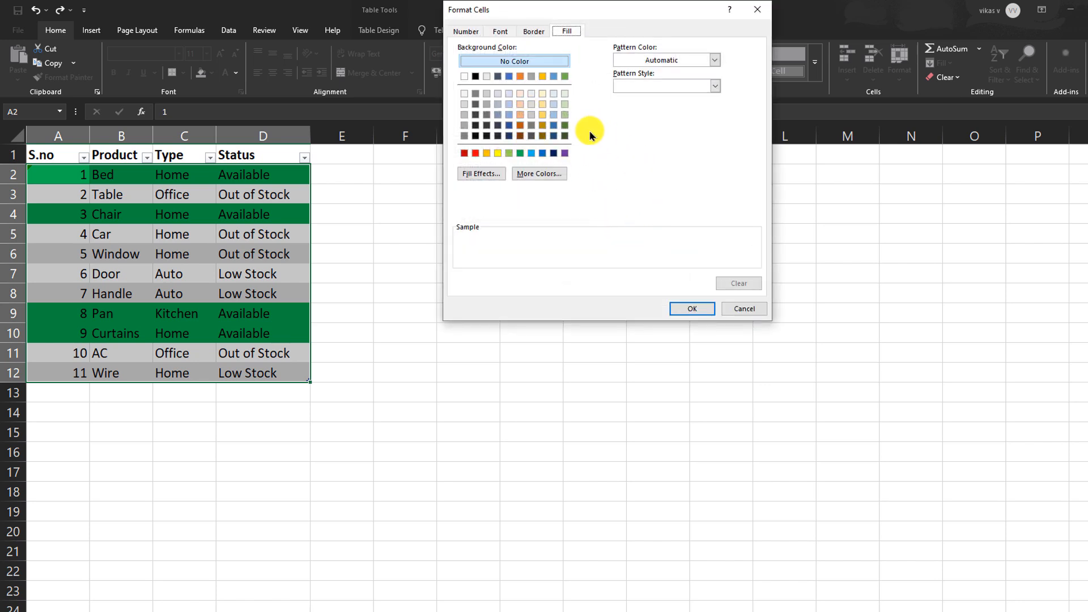
left_click(499, 31)
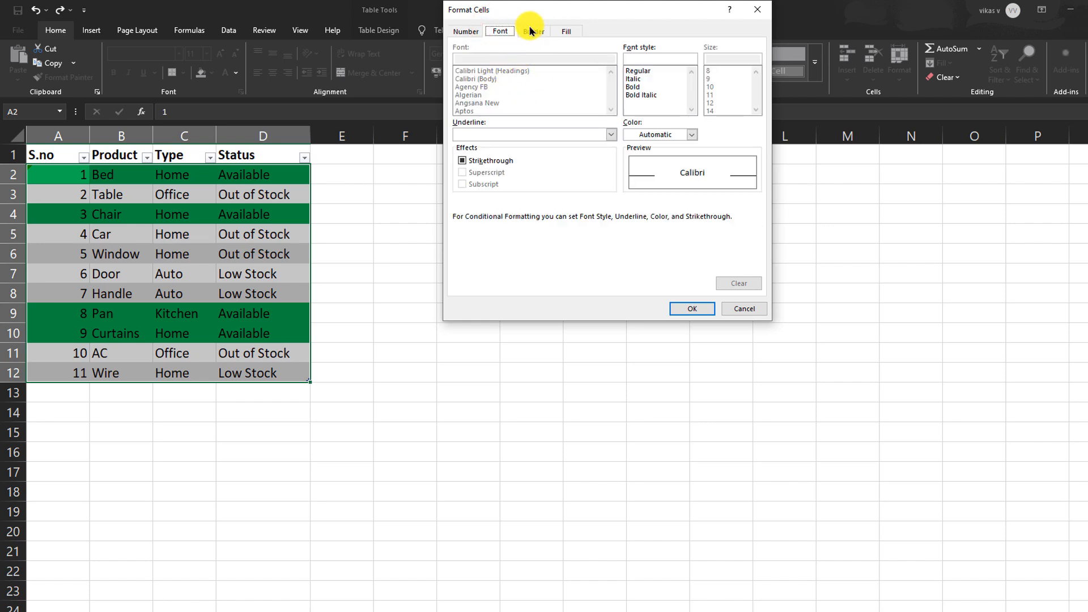
left_click(533, 32)
left_click(566, 31)
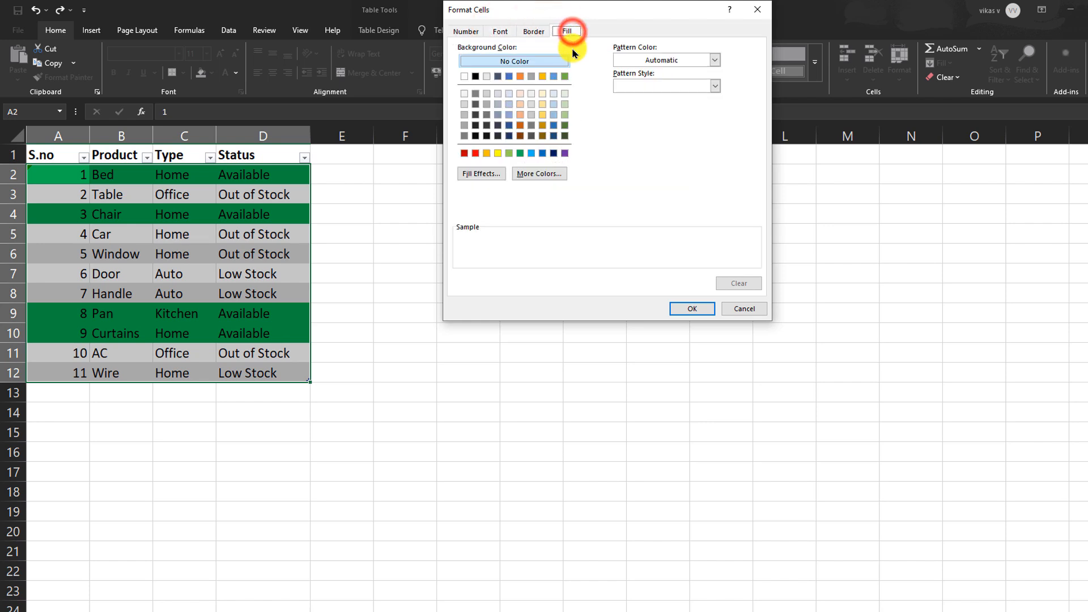
left_click(541, 115)
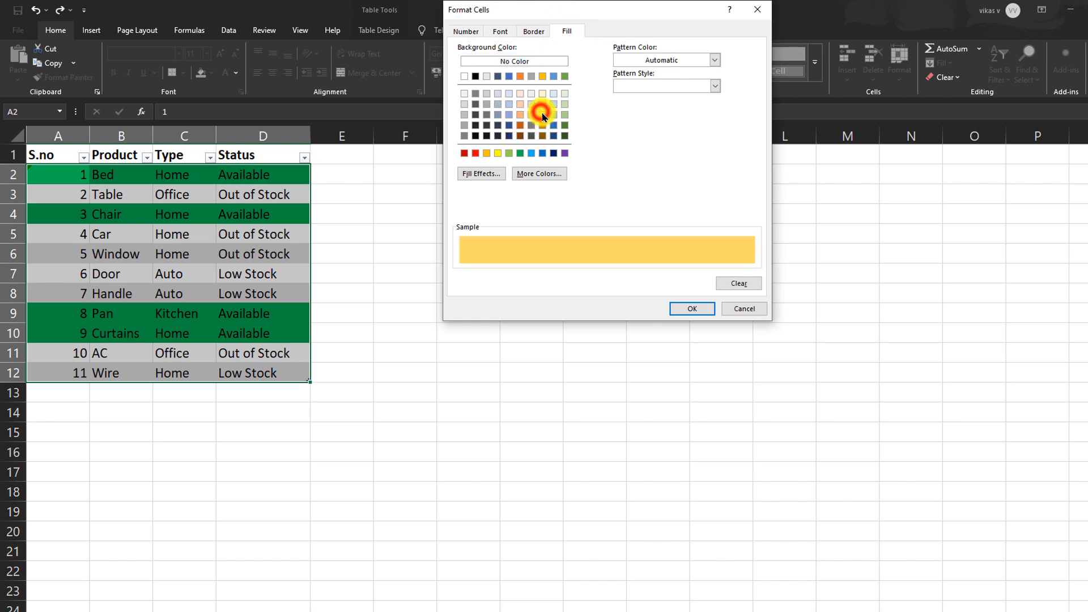
left_click(693, 311)
left_click(604, 245)
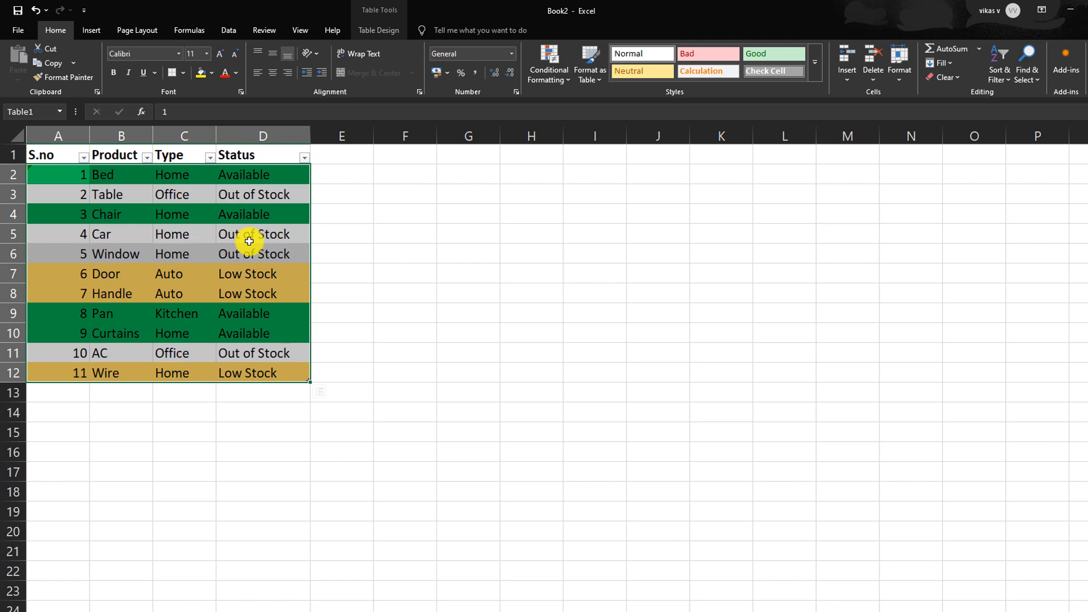
Move the "Low Stock" conditional formatting rule below the "Available" rule in the table's rule order and apply the change.
left_click(560, 84)
left_click(577, 241)
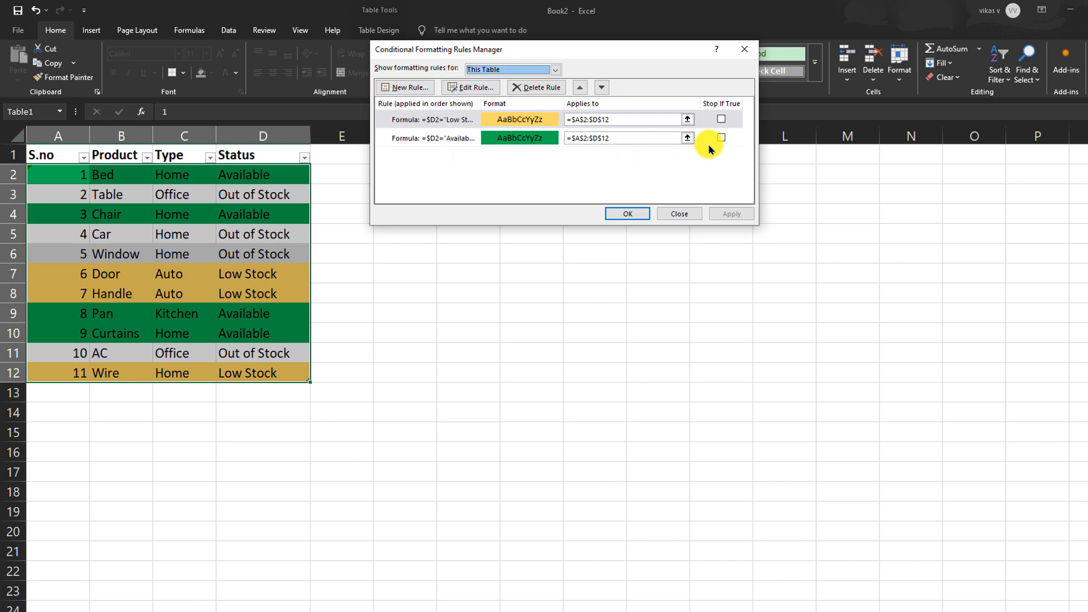
left_click(433, 121)
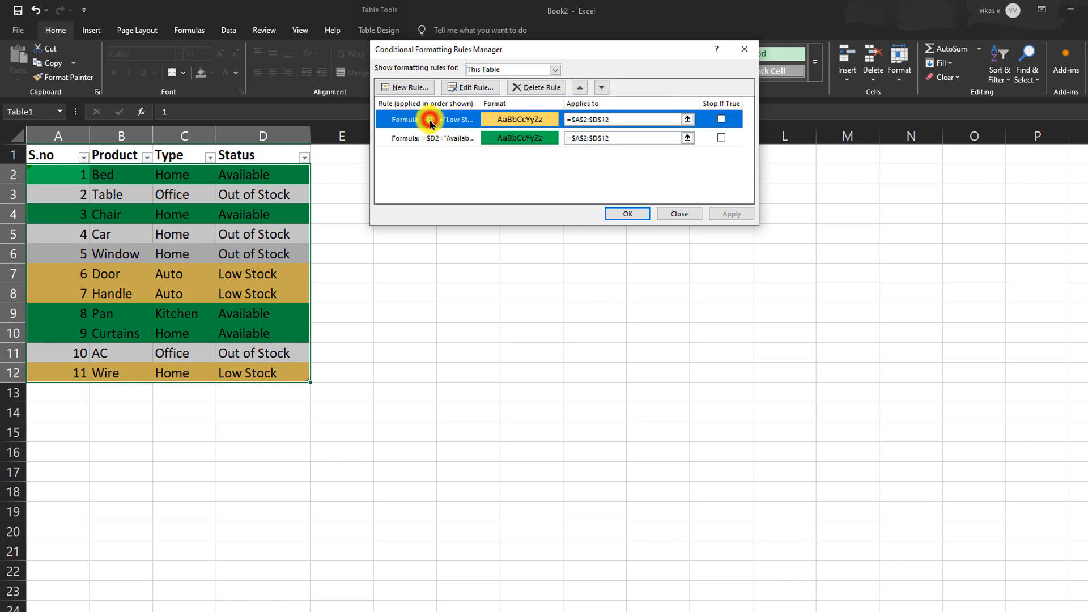
left_click(583, 93)
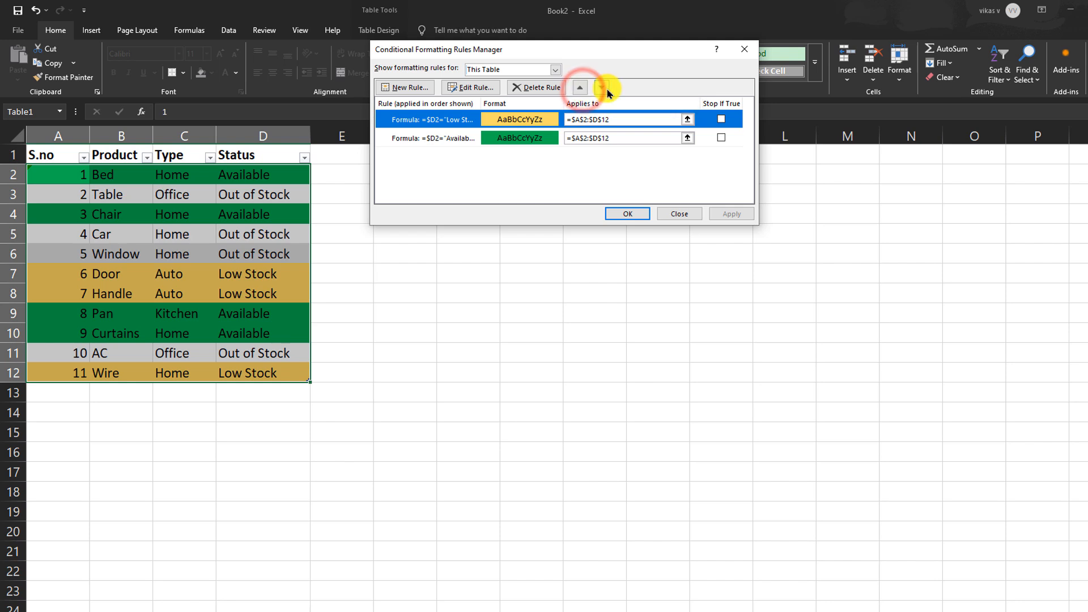
left_click(602, 88)
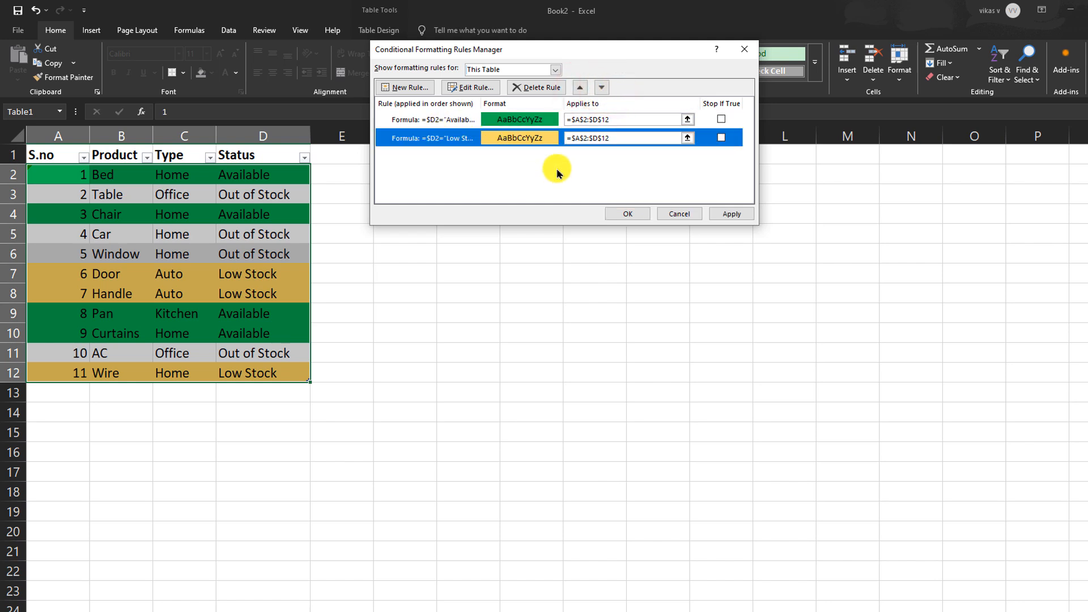
left_click(733, 215)
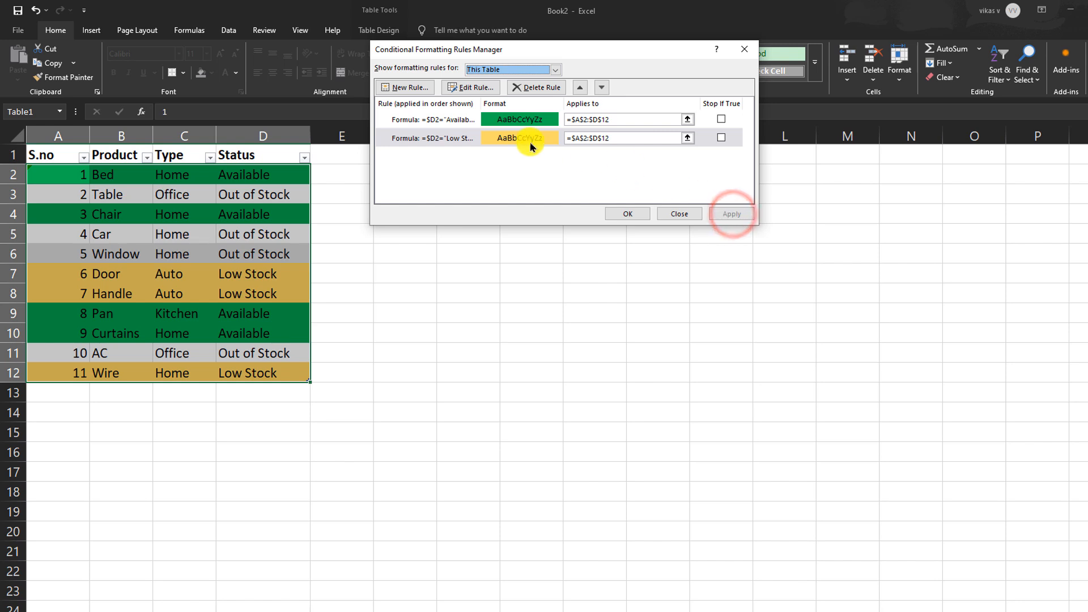
left_click(628, 213)
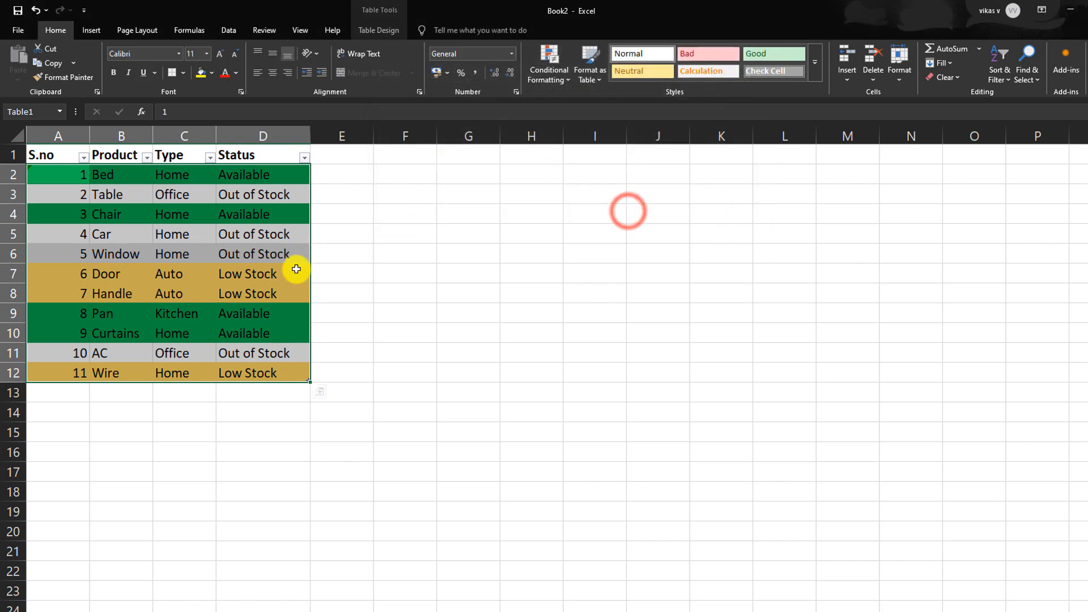
left_click(403, 273)
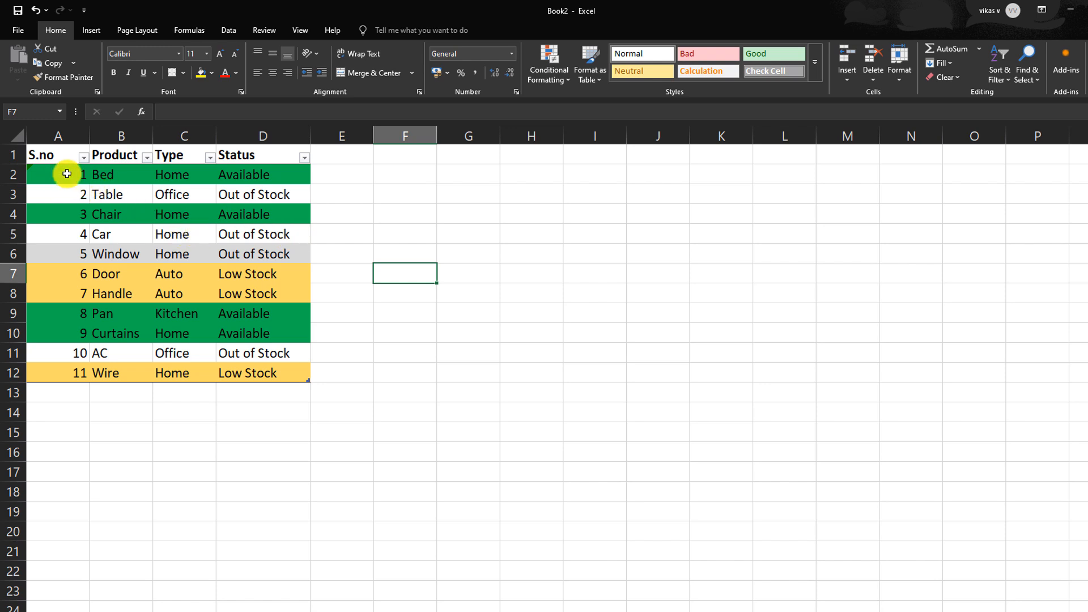
Create a third formula-based conditional formatting rule for all the table's data rows with the formula =$D2="Out of Stock".
left_click(110, 233)
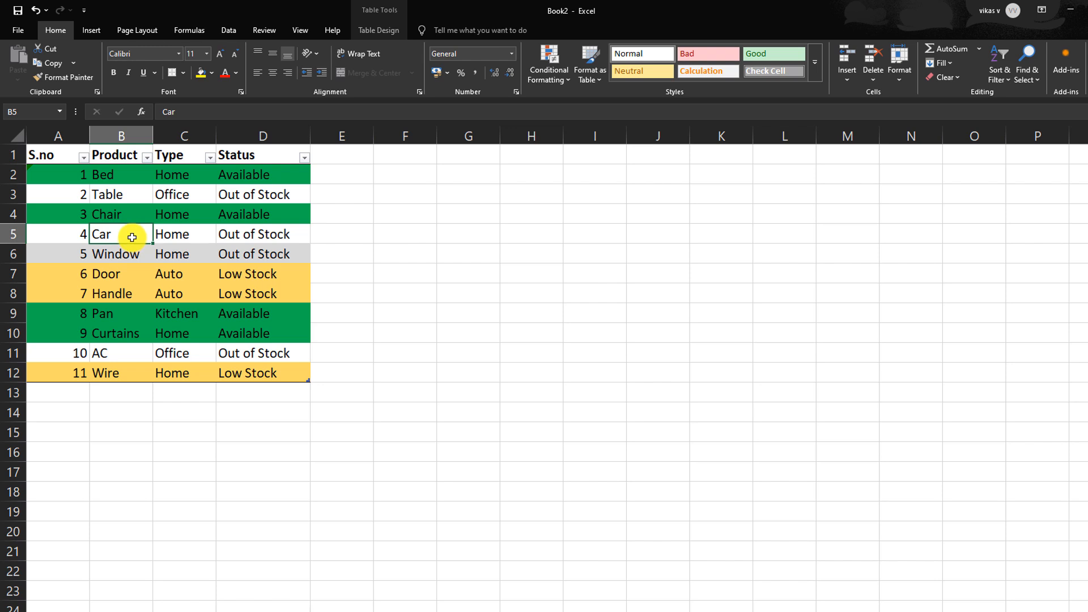
key("ctrl+a")
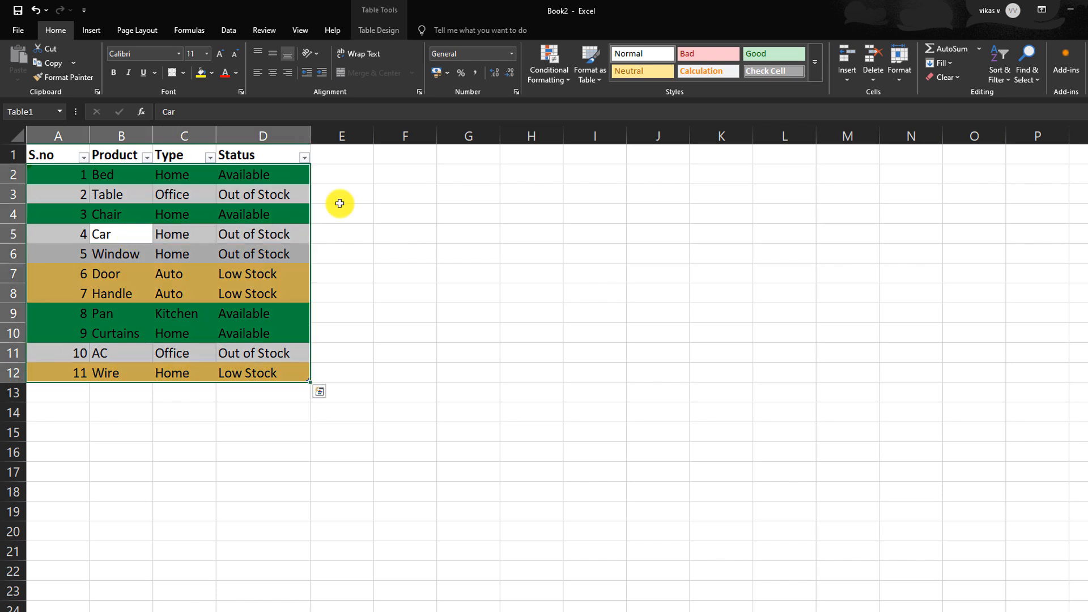
left_click(545, 73)
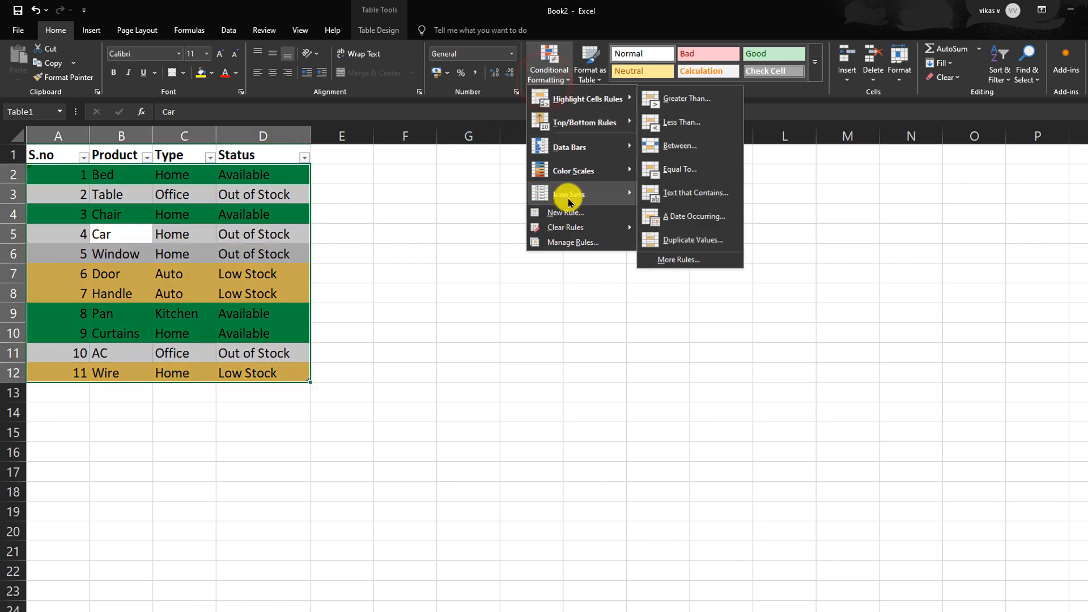
left_click(566, 212)
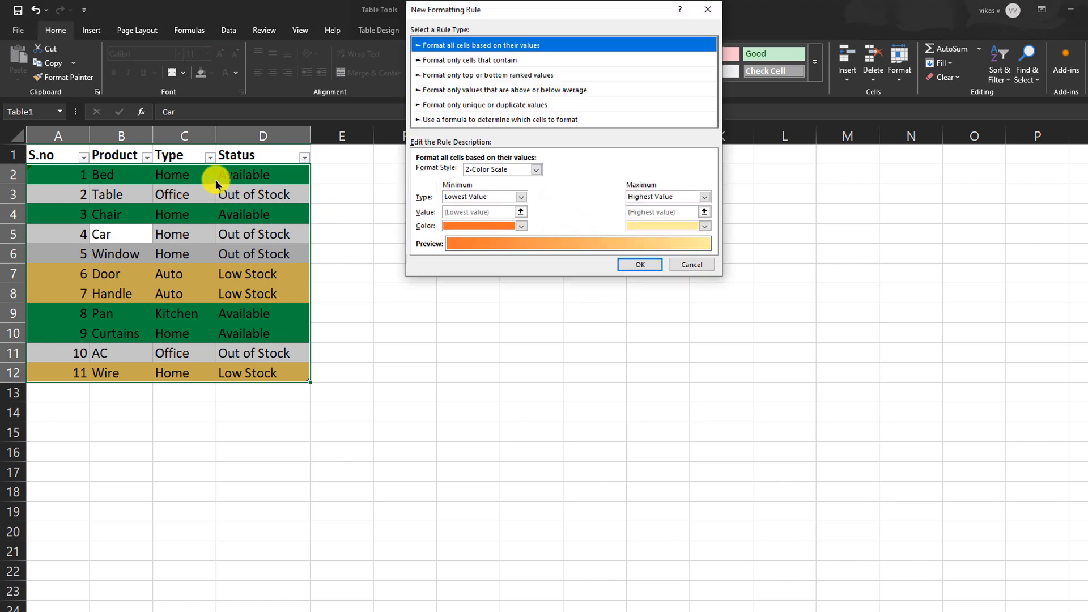
left_click(509, 120)
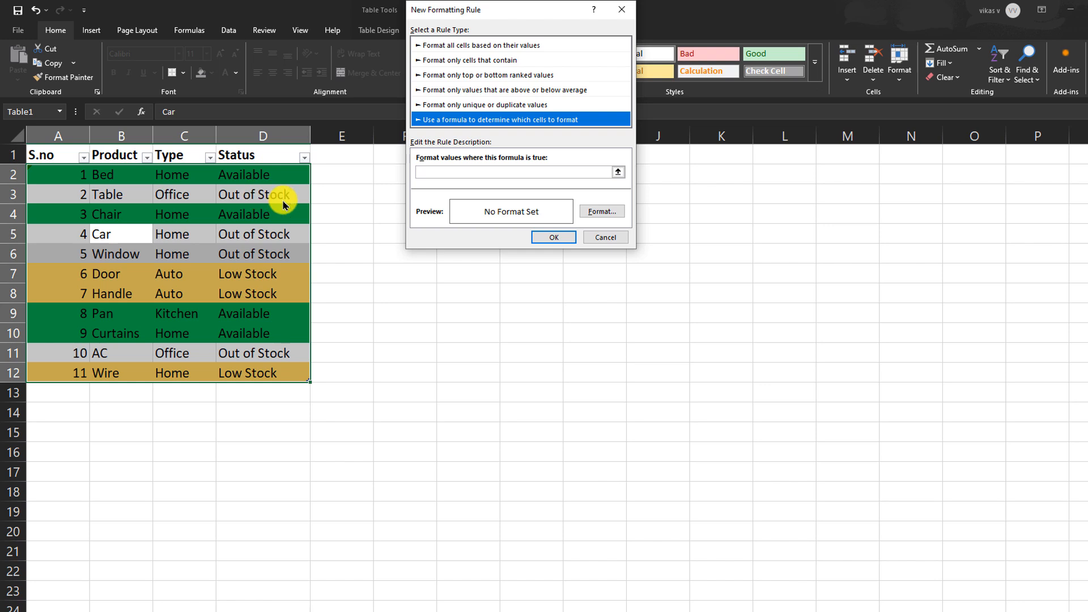
left_click(493, 174)
left_click(256, 175)
key("F4")
key("F4")
type("=\"Out of Stock")
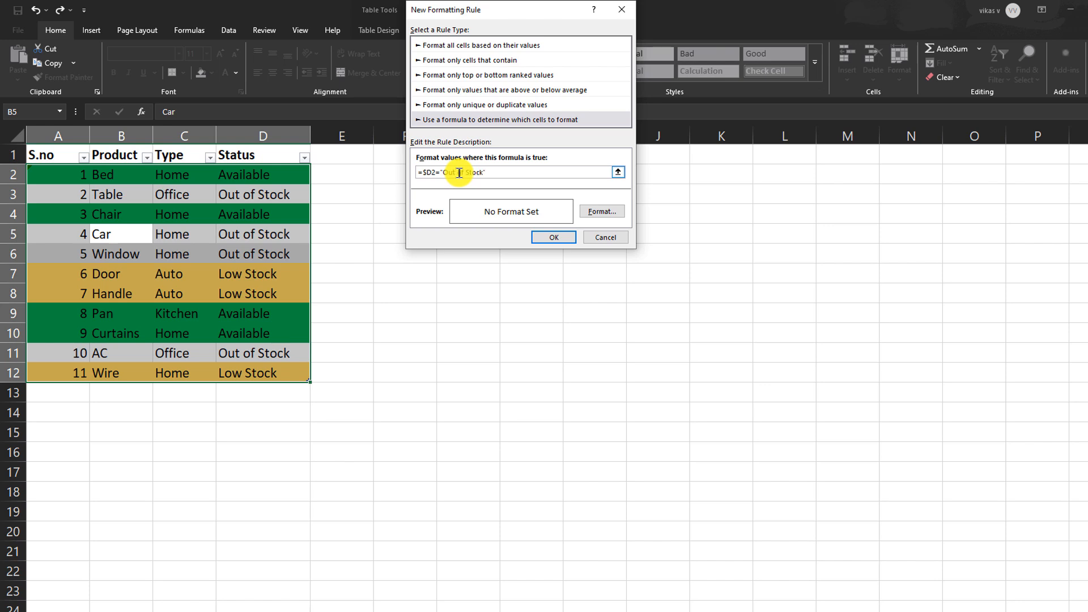
Give the "Out of Stock" rule a red fill and apply it to the table.
left_click(602, 211)
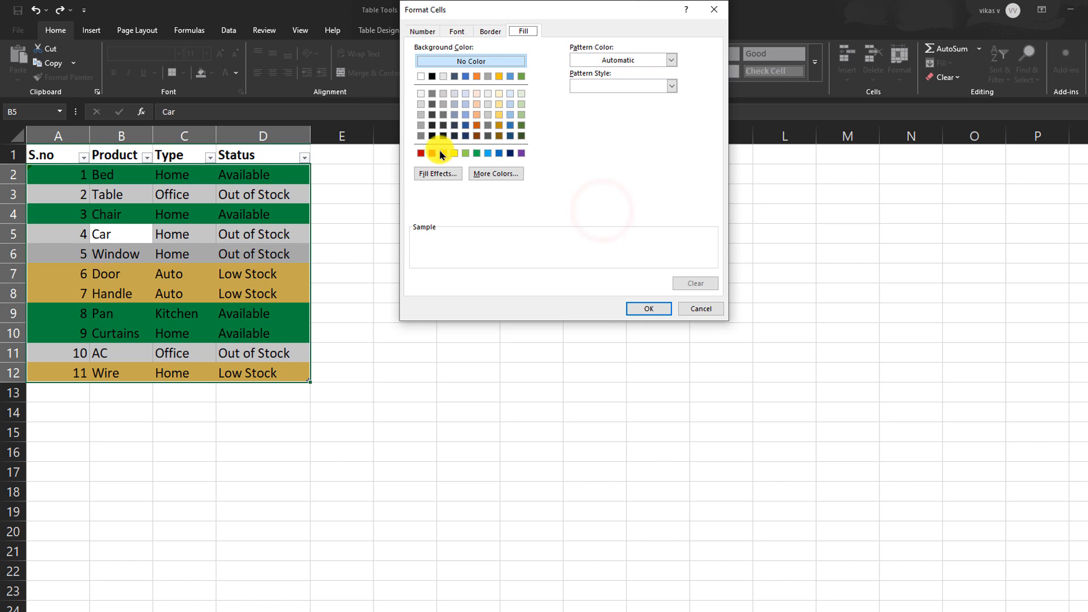
left_click(420, 153)
left_click(641, 306)
left_click(554, 237)
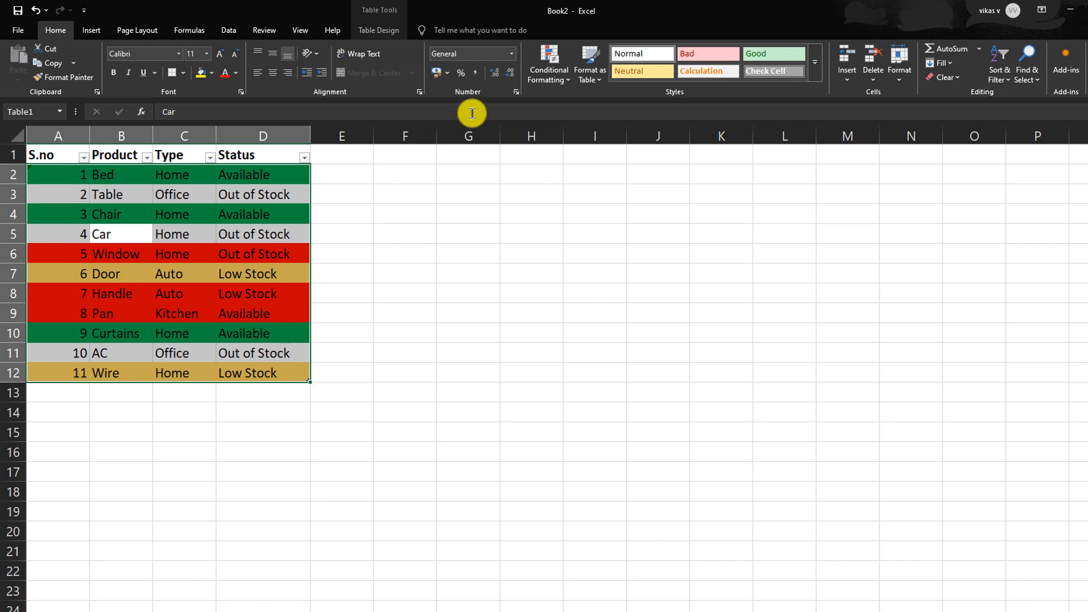
Correct the red rule's formula to =$D2="Out of Stock" among the table's existing conditional formatting rules and apply it.
left_click(546, 78)
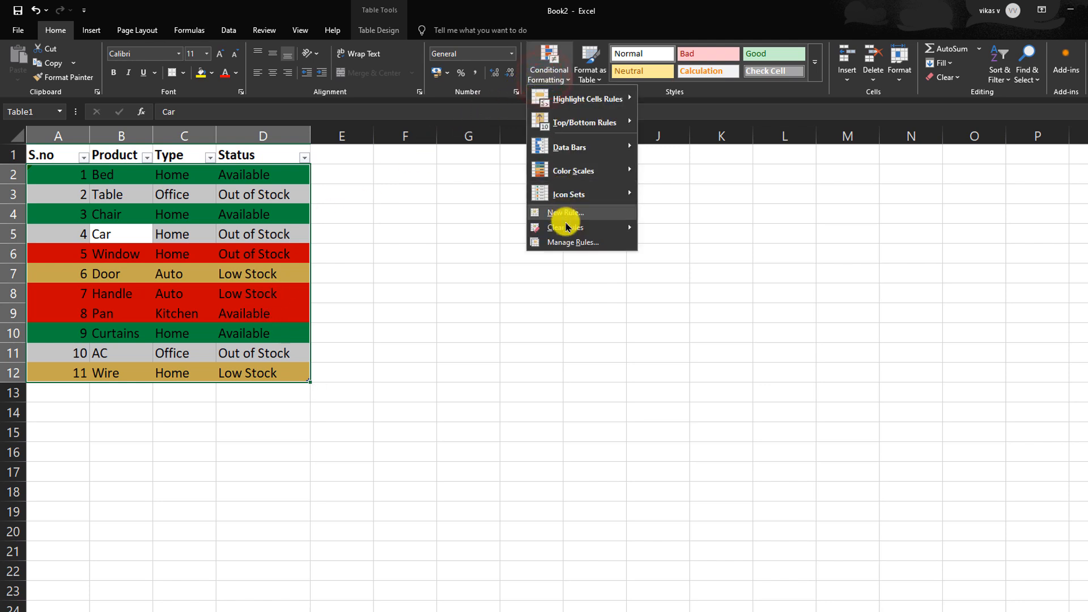
left_click(572, 241)
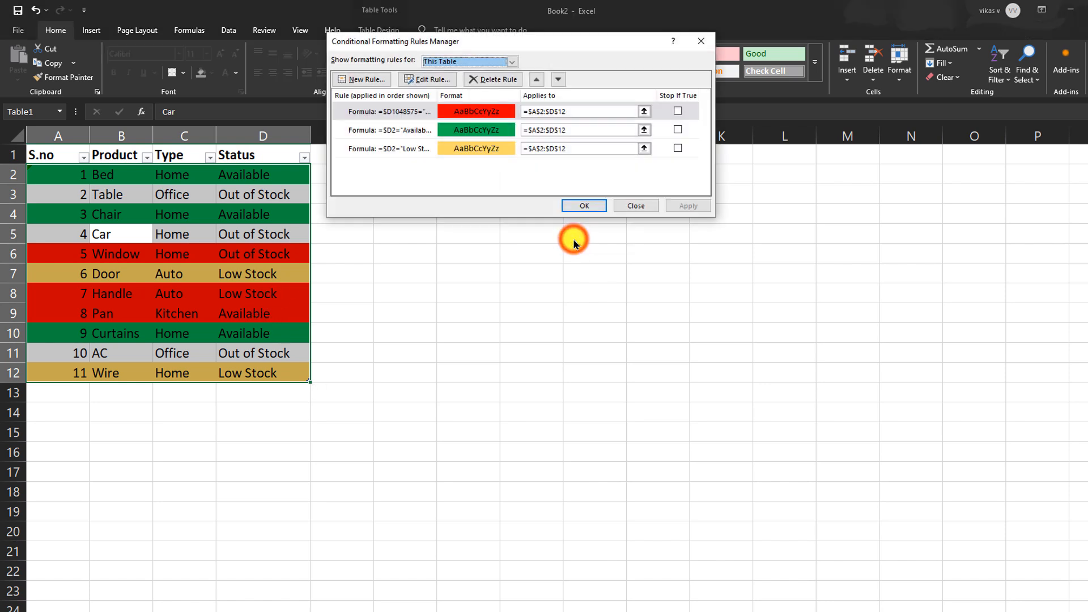
left_click(390, 114)
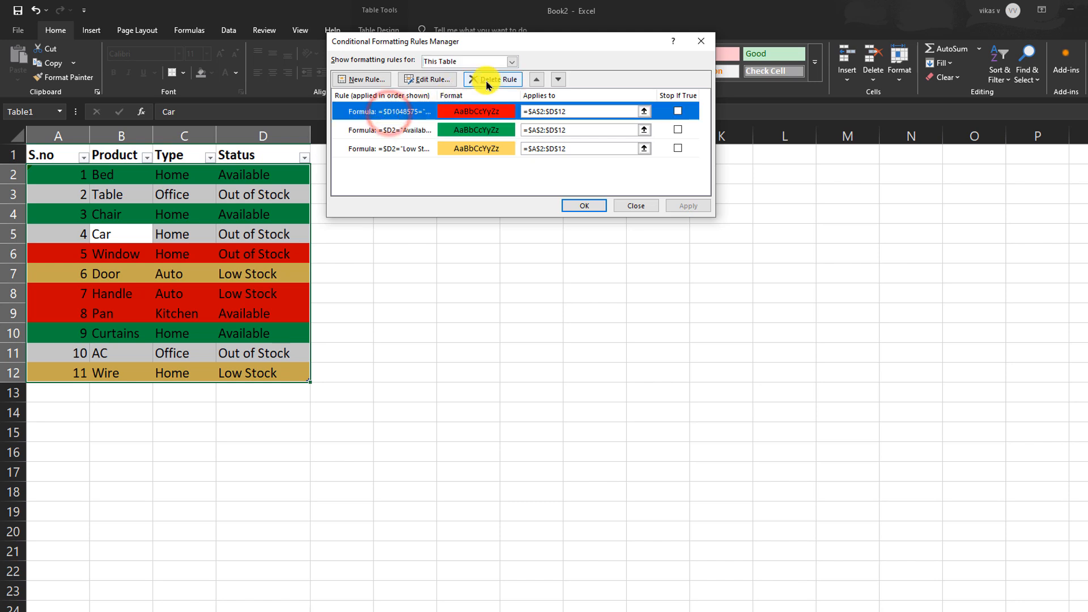
left_click(426, 80)
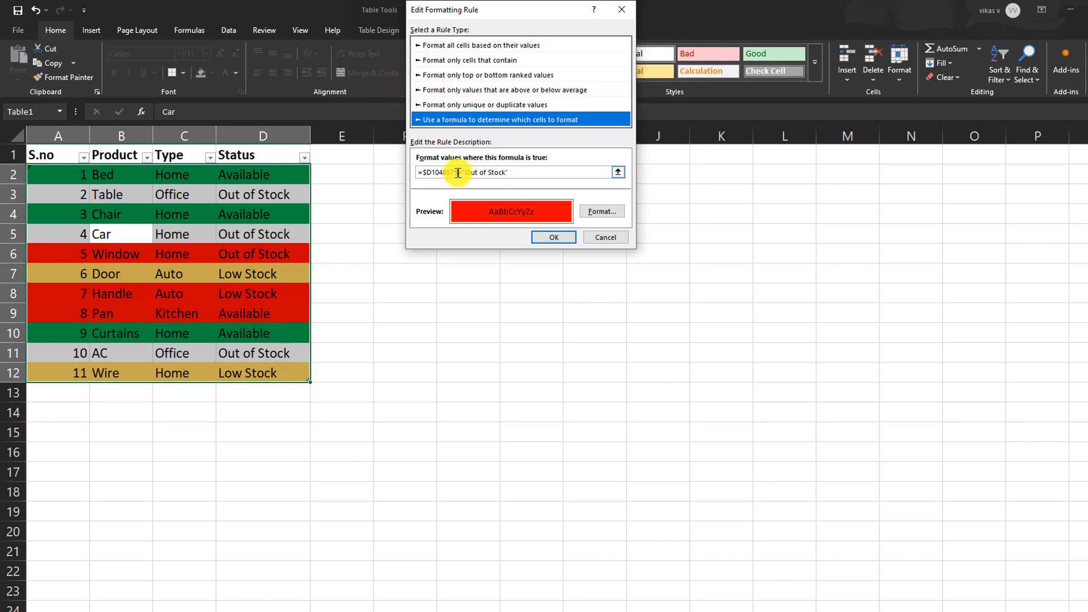
left_click(458, 173)
key("BackSpace")
key("BackSpace")
key("BackSpace")
key("BackSpace")
key("BackSpace")
key("BackSpace")
type("2")
left_click(561, 237)
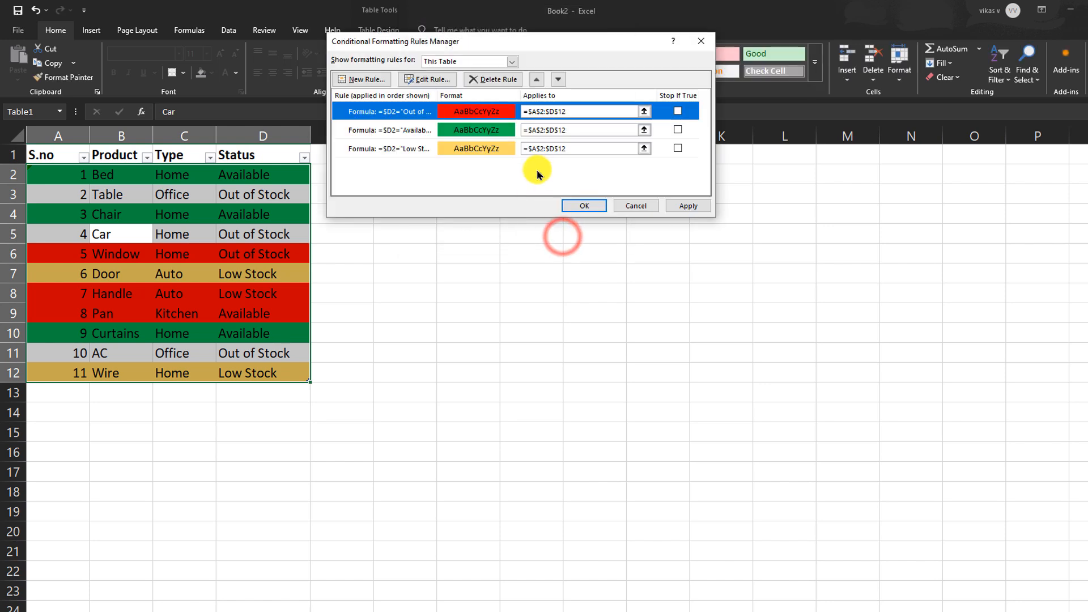
left_click(684, 205)
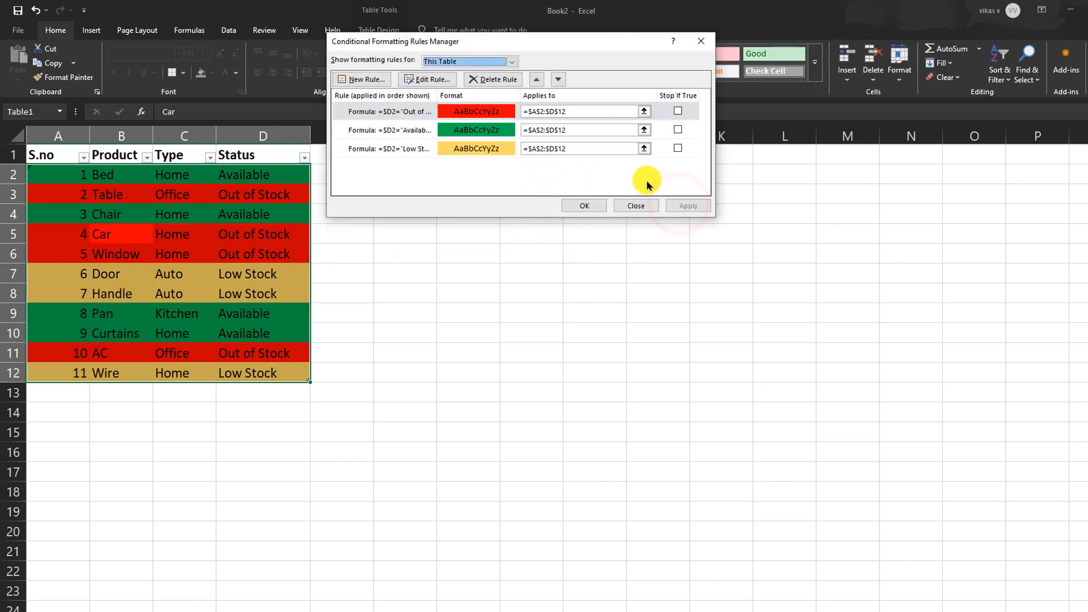